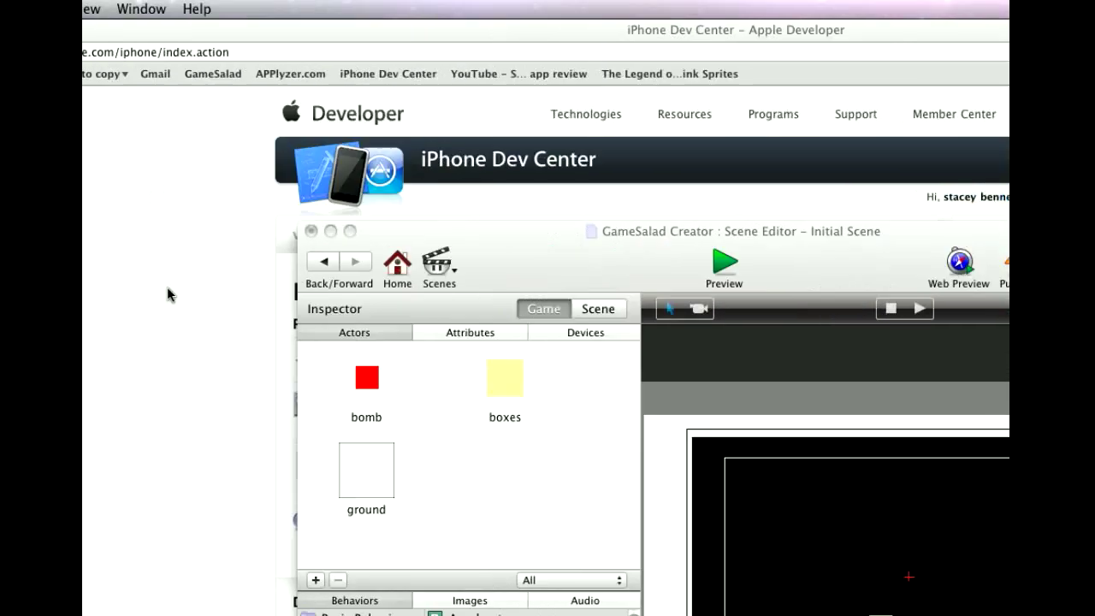
Open the iPhone Provisioning Portal from the iPhone Dev Center page in the browser and start a new App ID
{"action": "left_click", "coordinate": [368, 292]}
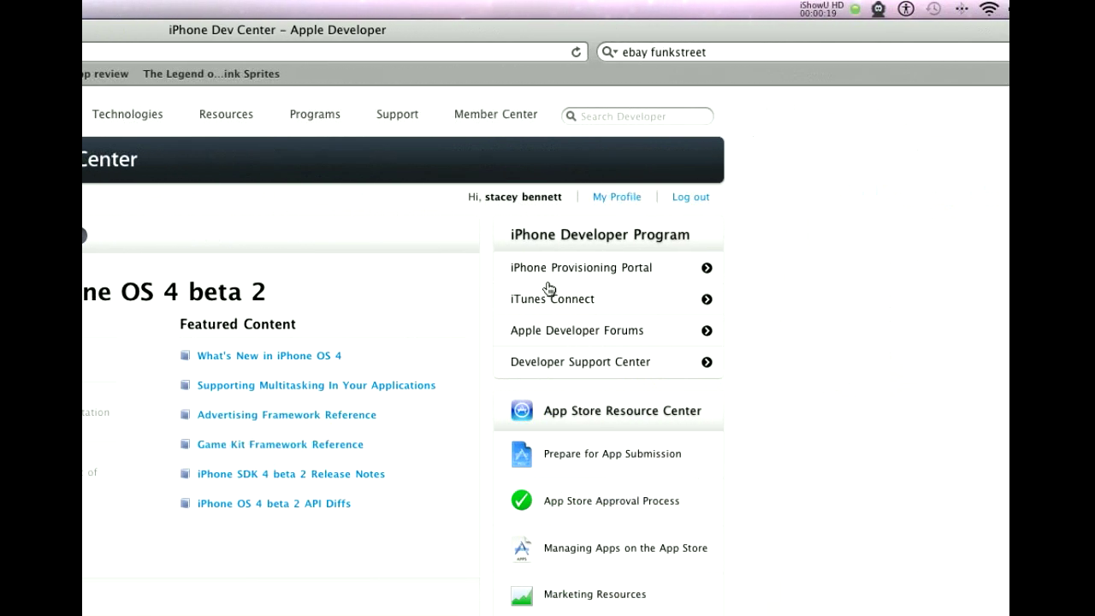
{"action": "left_click", "coordinate": [561, 270]}
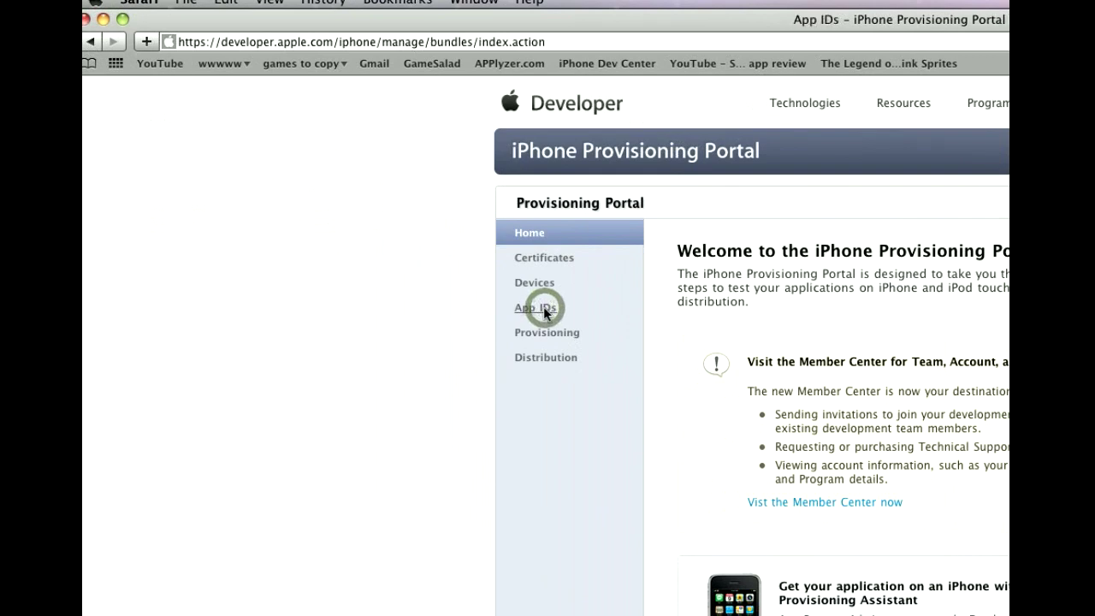
{"action": "left_click", "coordinate": [544, 312]}
{"action": "left_click", "coordinate": [641, 285]}
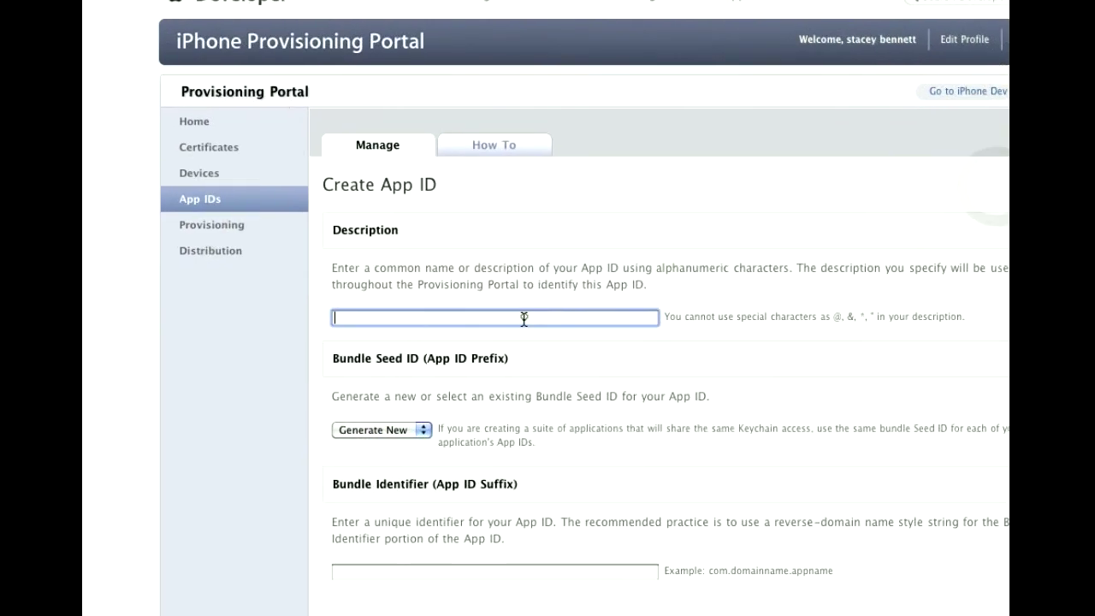
Submit the App ID with the description "tshirtbooths game" and the bundle identifier com.tshirtbooth.tshirtboothgame
{"action": "left_click", "coordinate": [74, 438]}
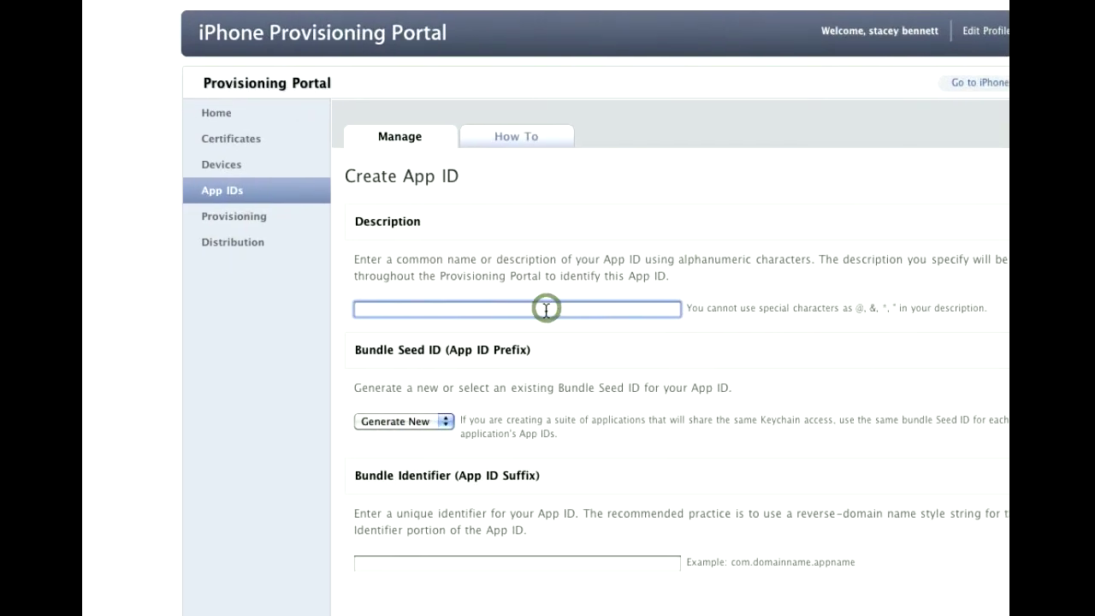
{"action": "type", "text": "tshirtbooths game"}
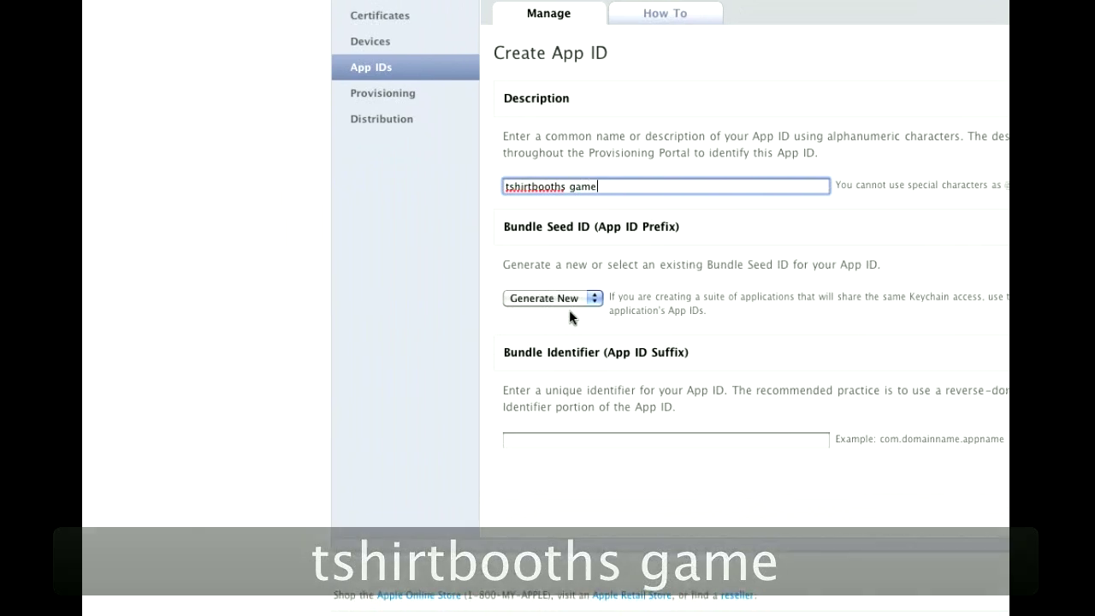
{"action": "left_click", "coordinate": [585, 380]}
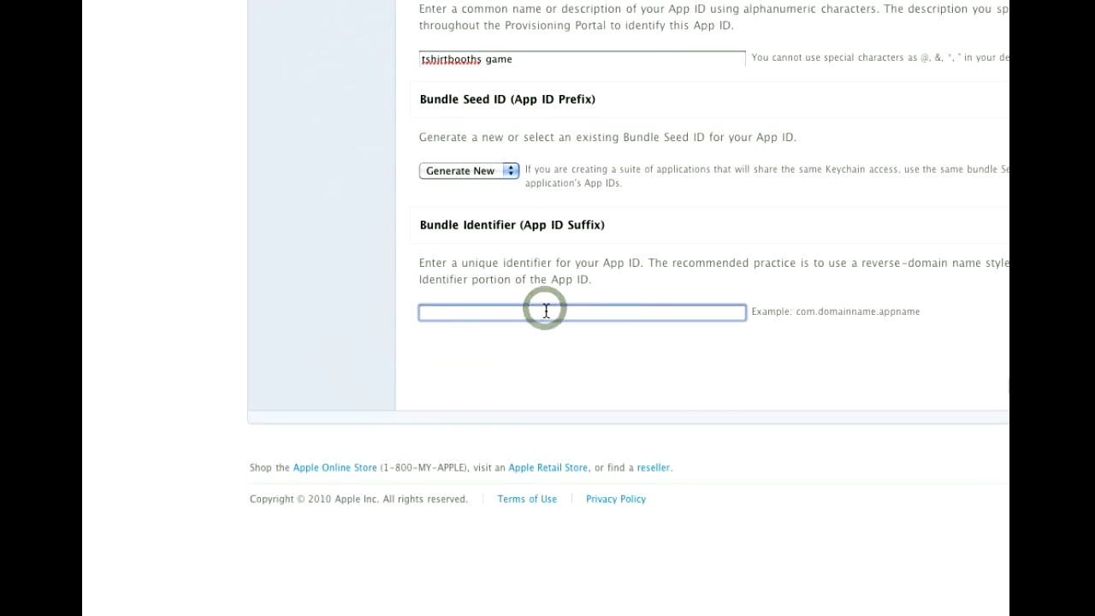
{"action": "type", "text": "com.tshirtbooth.gs"}
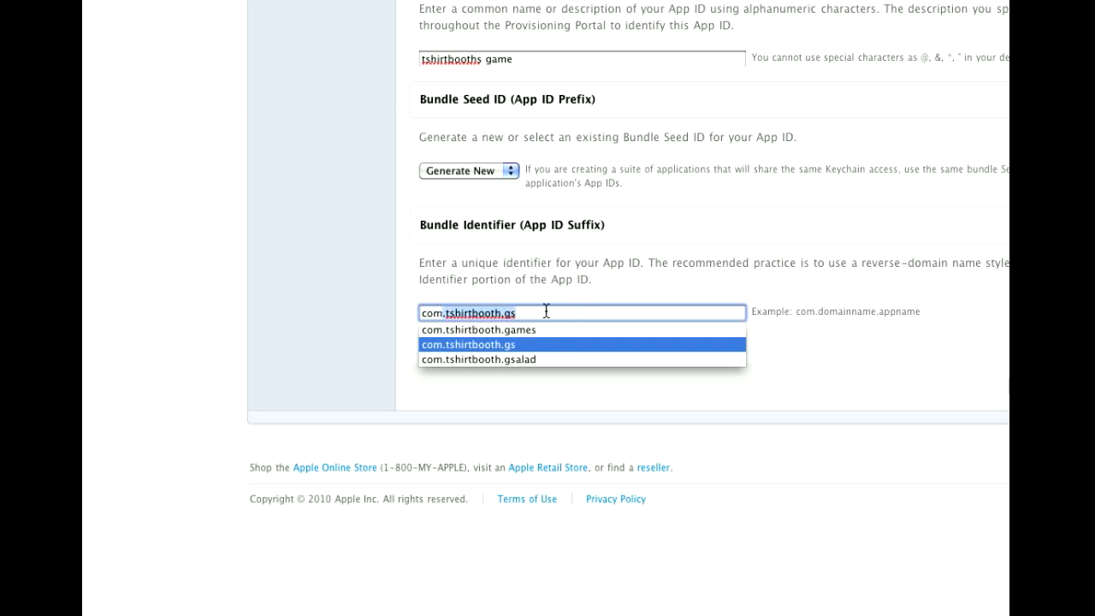
{"action": "key", "text": "shift"}
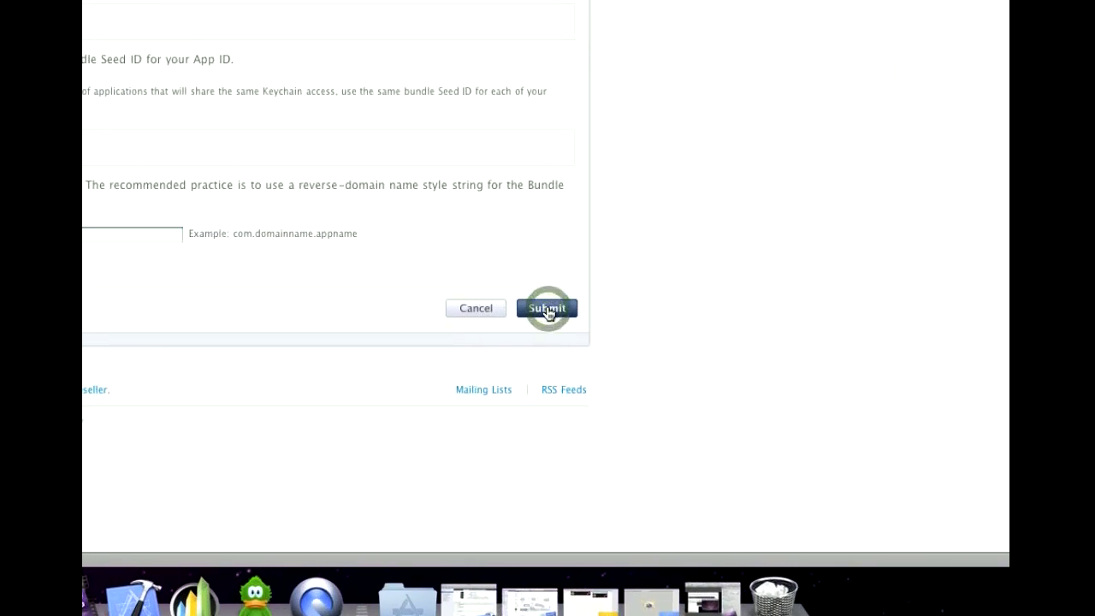
{"action": "left_click", "coordinate": [547, 308]}
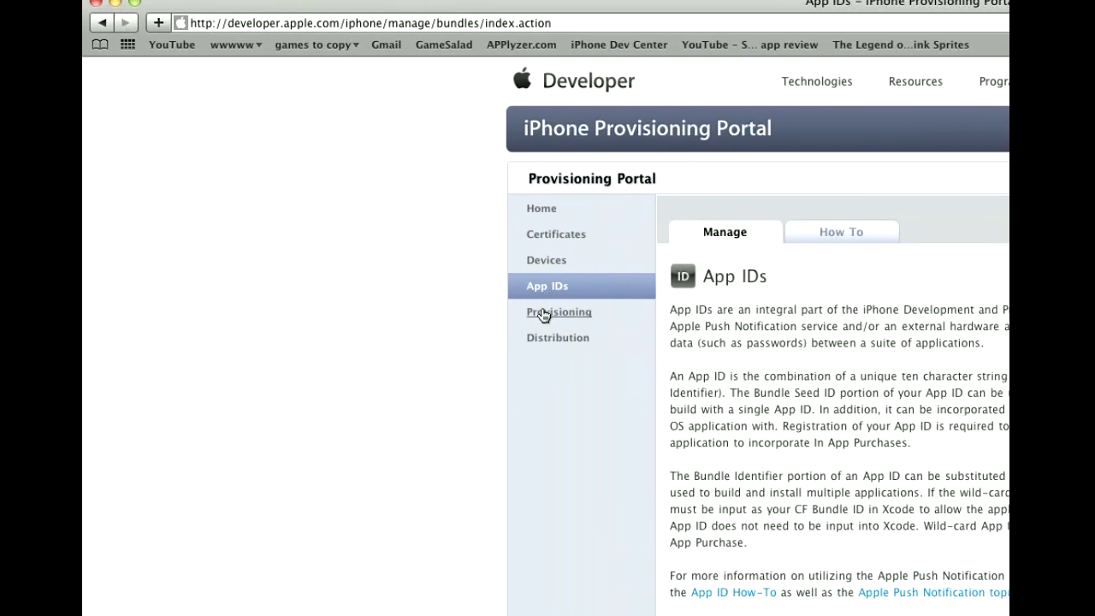
Start a new distribution provisioning profile in the portal's provisioning section
{"action": "left_click", "coordinate": [86, 92]}
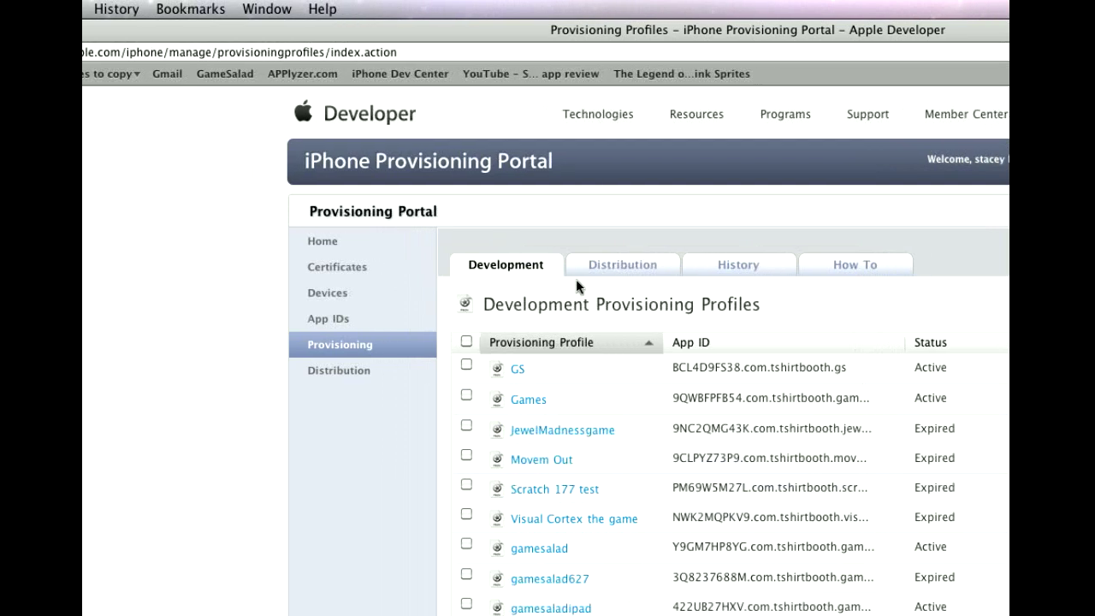
{"action": "left_click", "coordinate": [613, 268]}
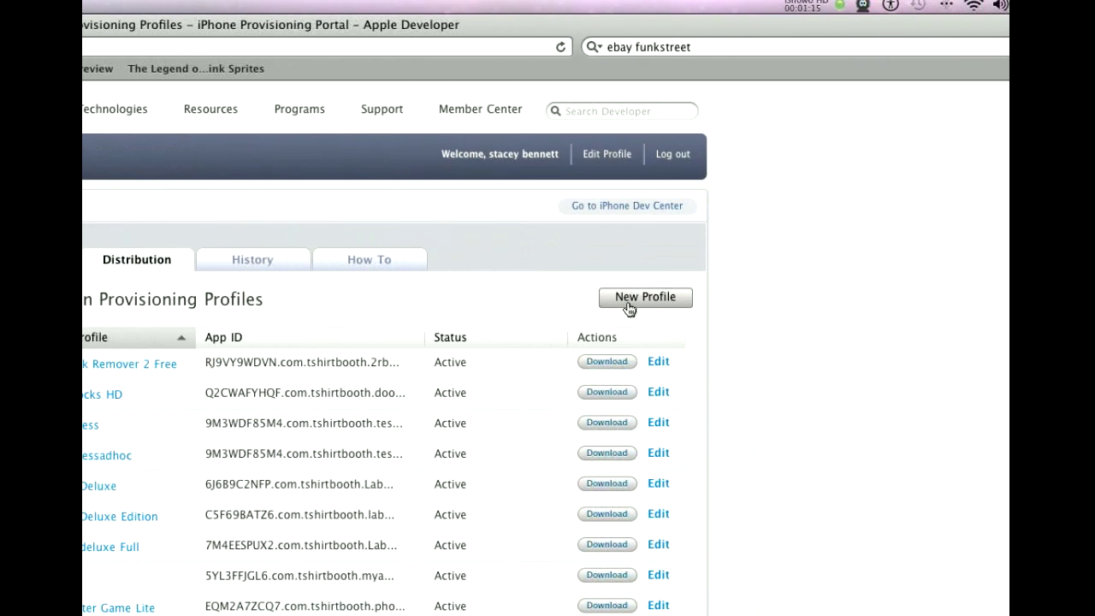
{"action": "left_click", "coordinate": [551, 307]}
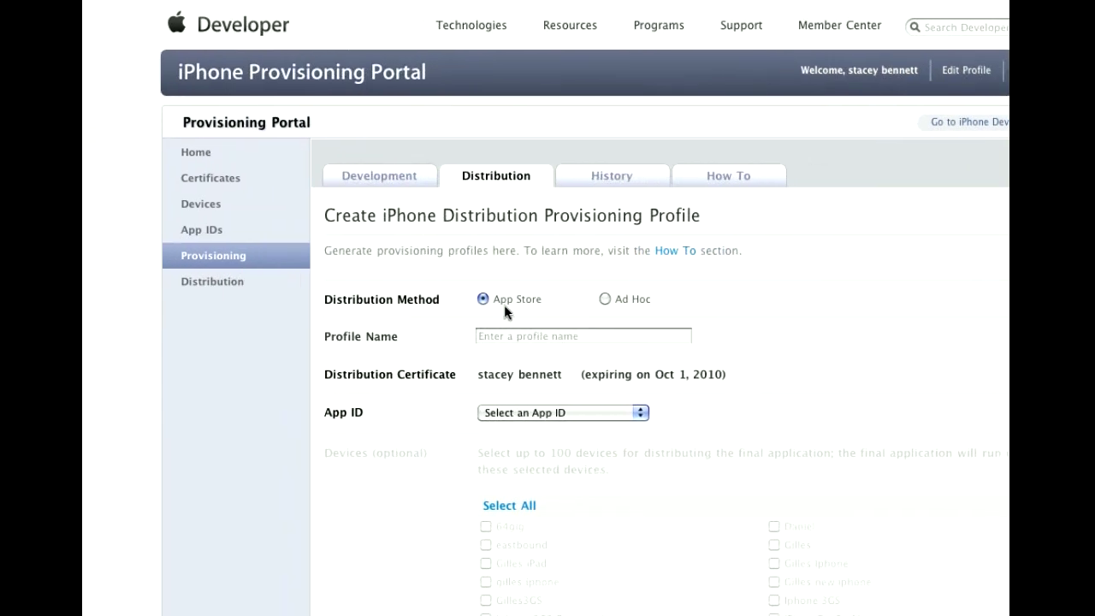
Name the App Store distribution profile "Tshirbooths game", assign the tshirtbooths game App ID and submit it
{"action": "left_click", "coordinate": [505, 336]}
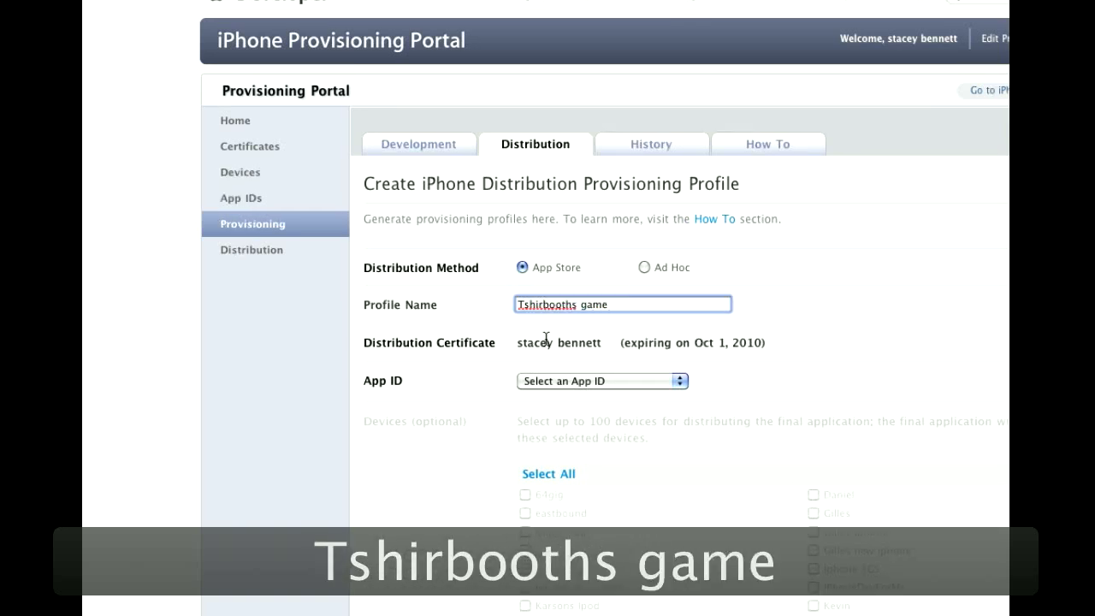
{"action": "left_click", "coordinate": [545, 386]}
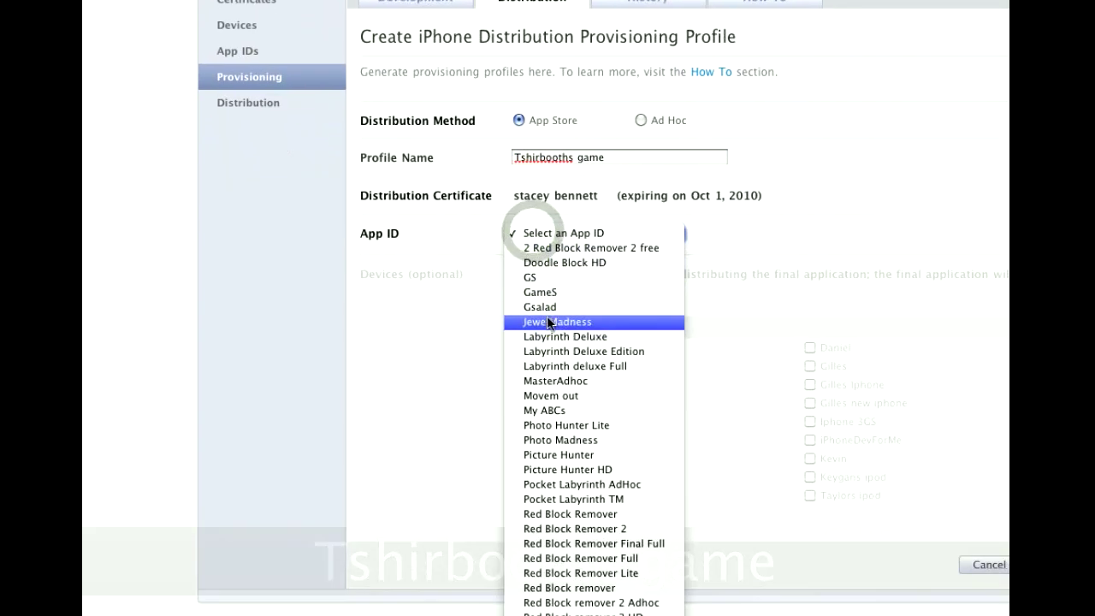
{"action": "scroll", "coordinate": [545, 338], "scroll_direction": "down", "scroll_amount": 3}
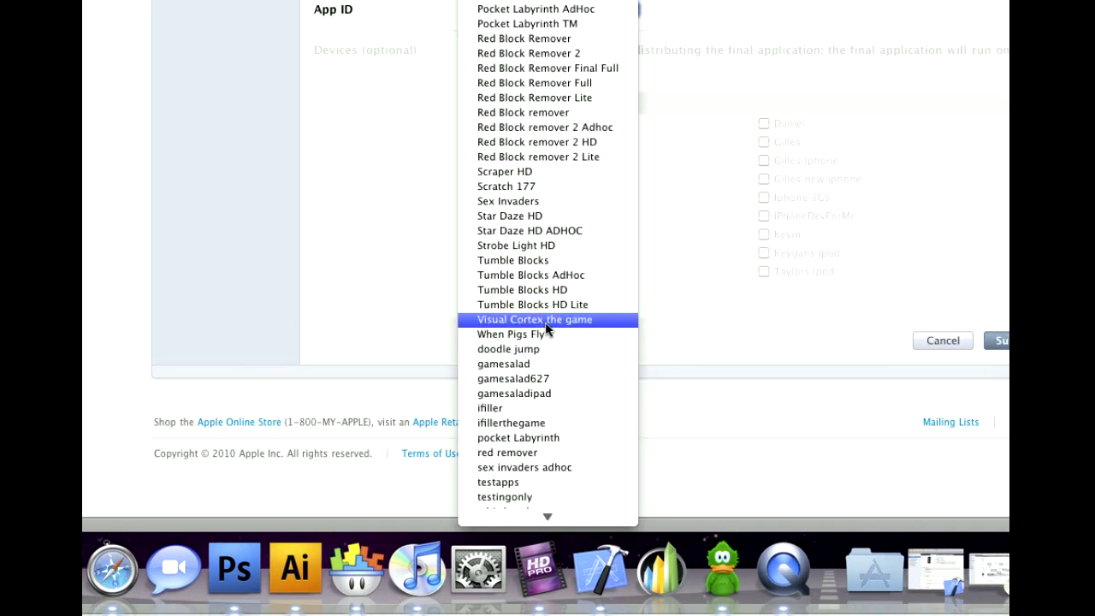
{"action": "scroll", "coordinate": [546, 328], "scroll_direction": "down", "scroll_amount": 1}
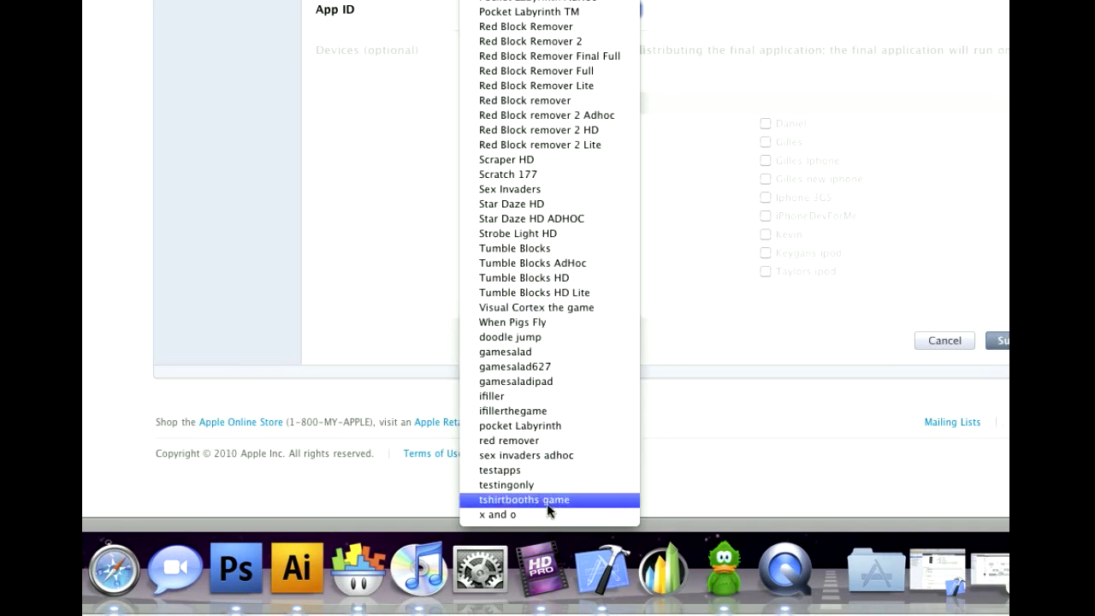
{"action": "left_click", "coordinate": [547, 500]}
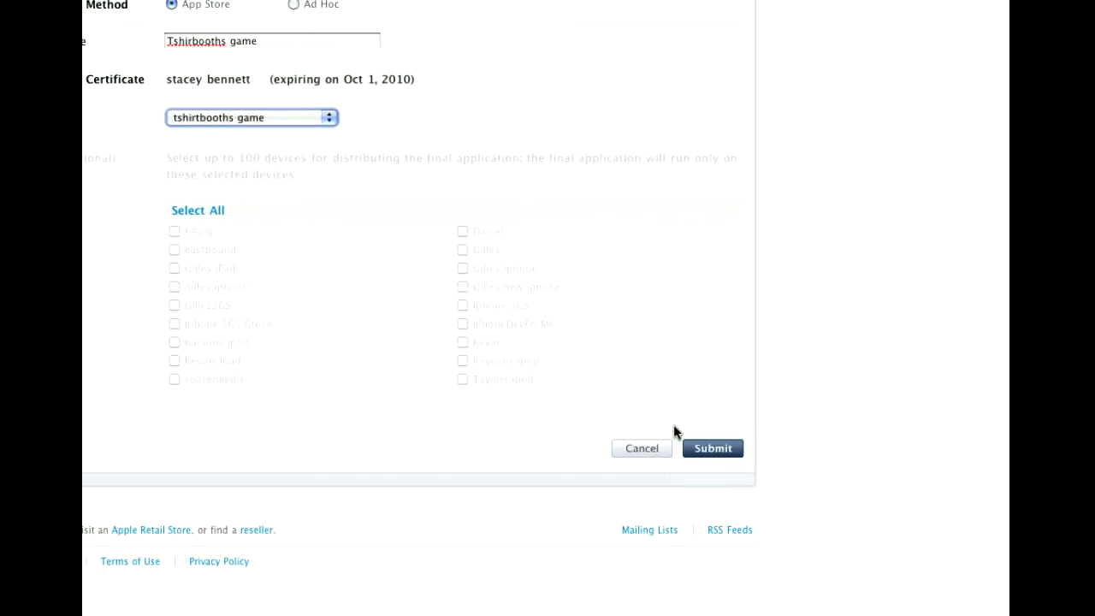
{"action": "left_click", "coordinate": [548, 346]}
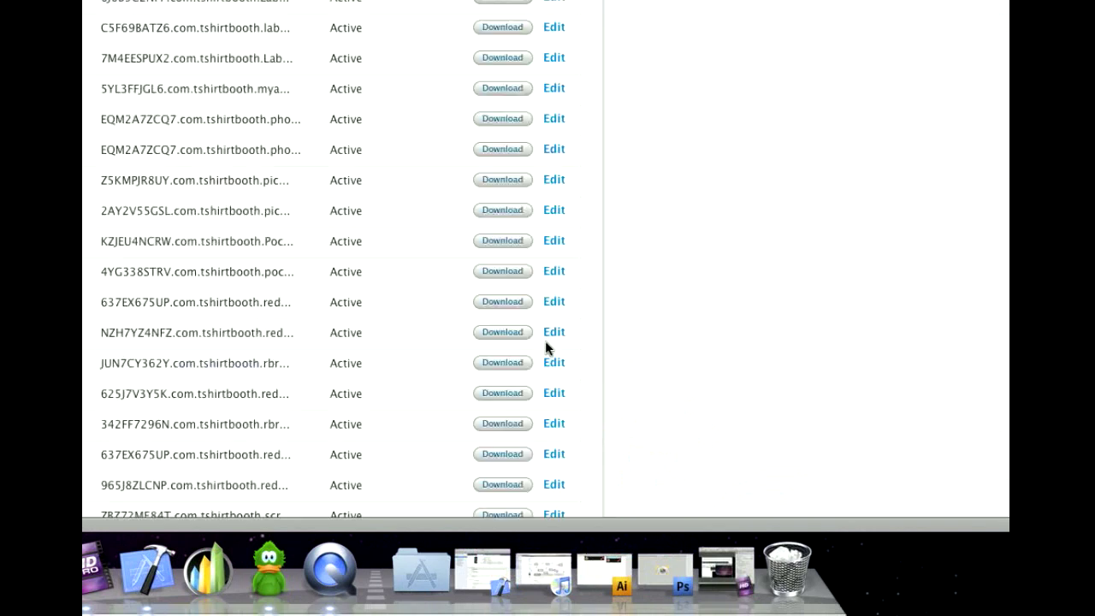
Reload the distribution profile list and download the Tshirbooths game provisioning profile
{"action": "scroll", "coordinate": [538, 301], "scroll_direction": "down", "scroll_amount": 5}
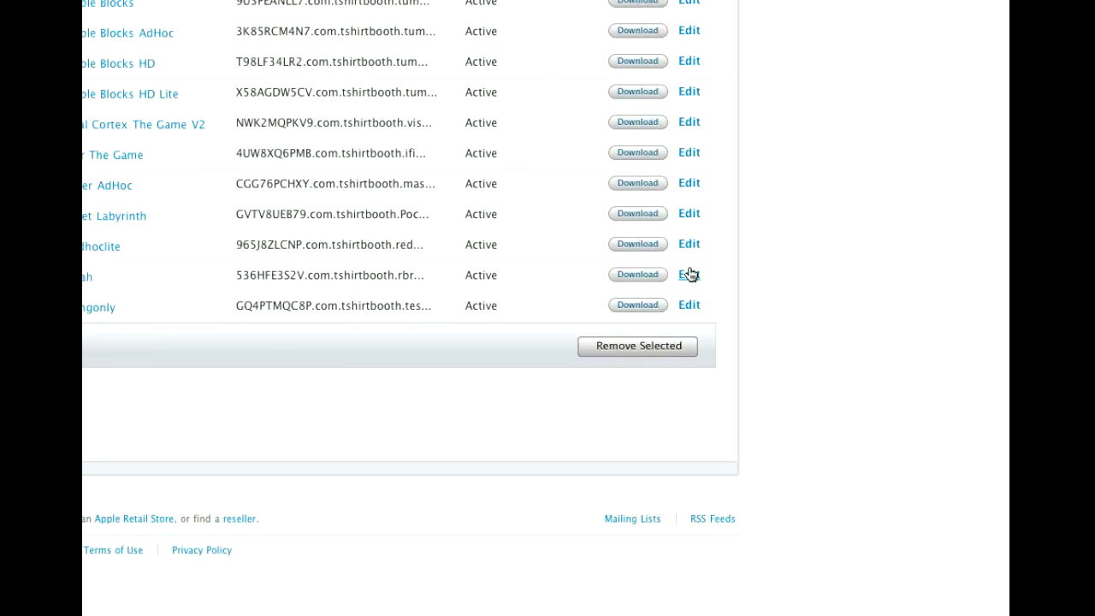
{"action": "scroll", "coordinate": [556, 225], "scroll_direction": "up", "scroll_amount": 3}
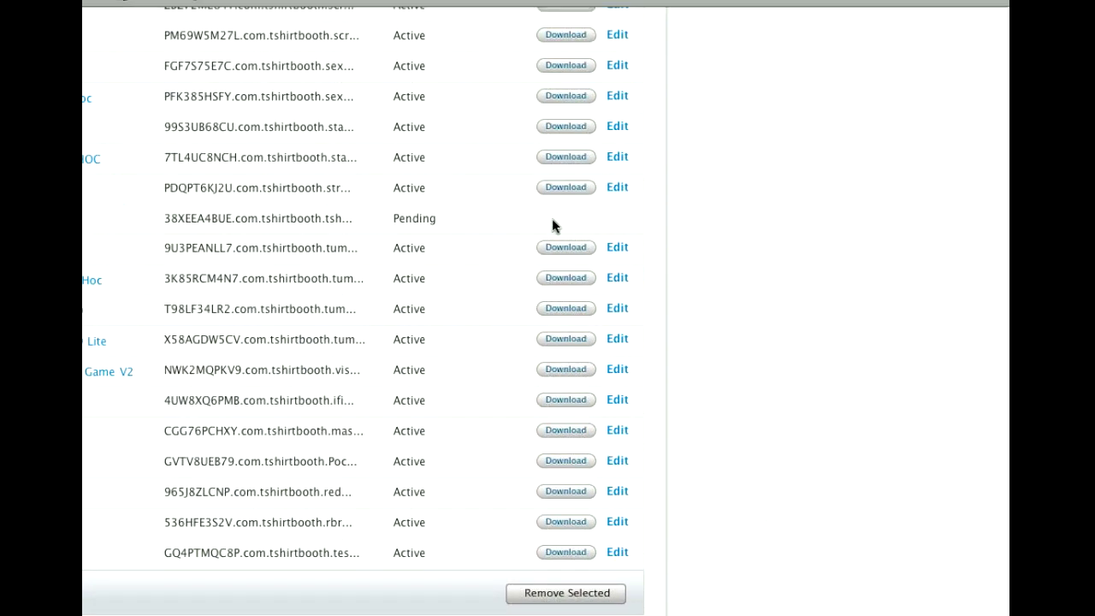
{"action": "scroll", "coordinate": [676, 325], "scroll_direction": "up", "scroll_amount": 10}
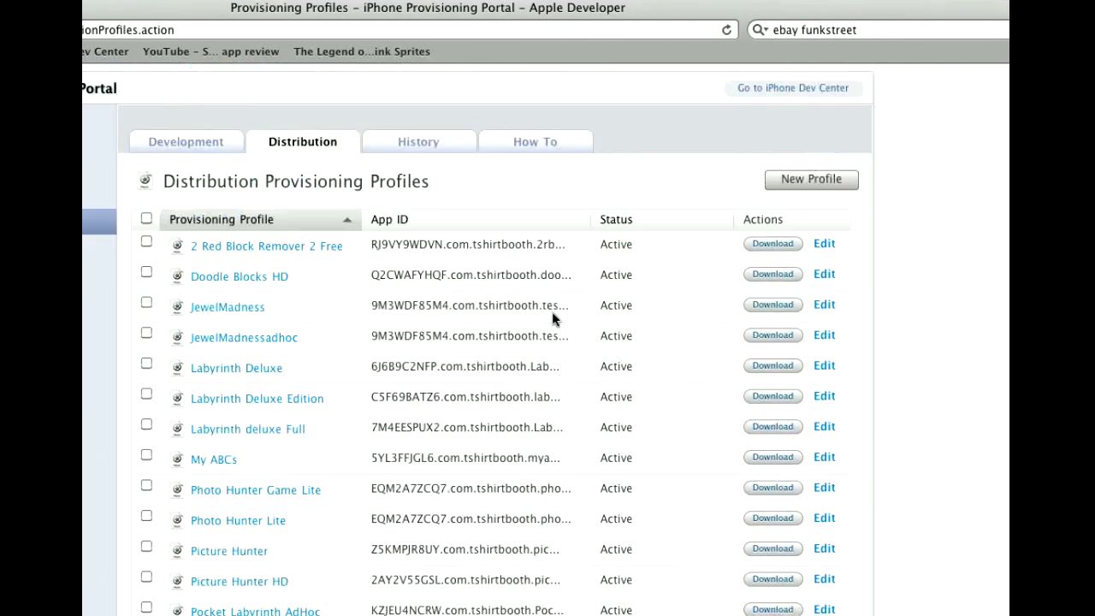
{"action": "left_click", "coordinate": [547, 266]}
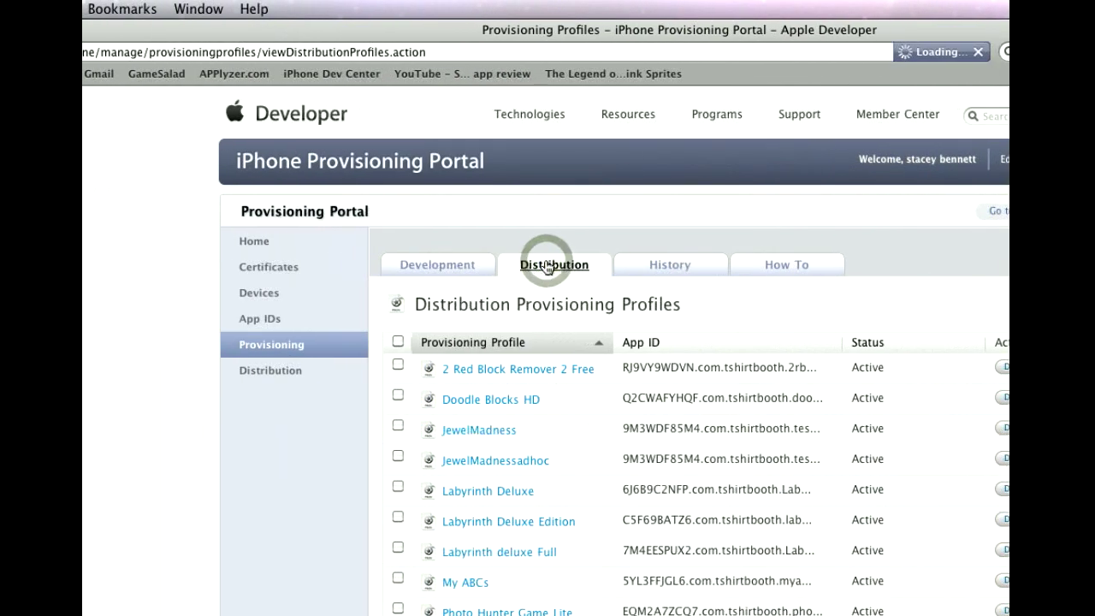
{"action": "scroll", "coordinate": [545, 260], "scroll_direction": "down", "scroll_amount": 15}
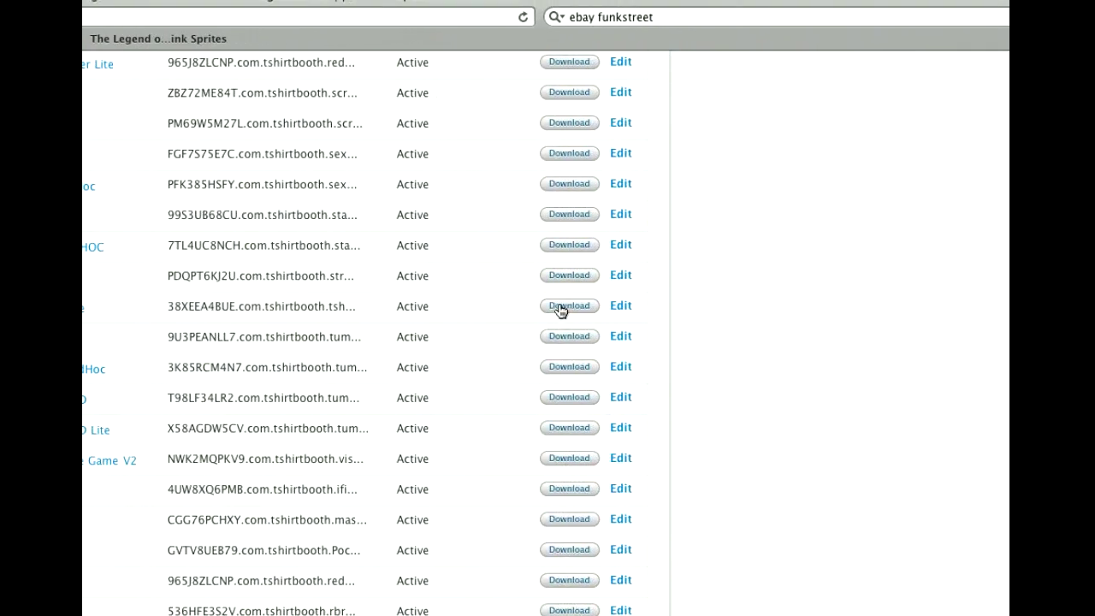
{"action": "left_click", "coordinate": [1001, 298]}
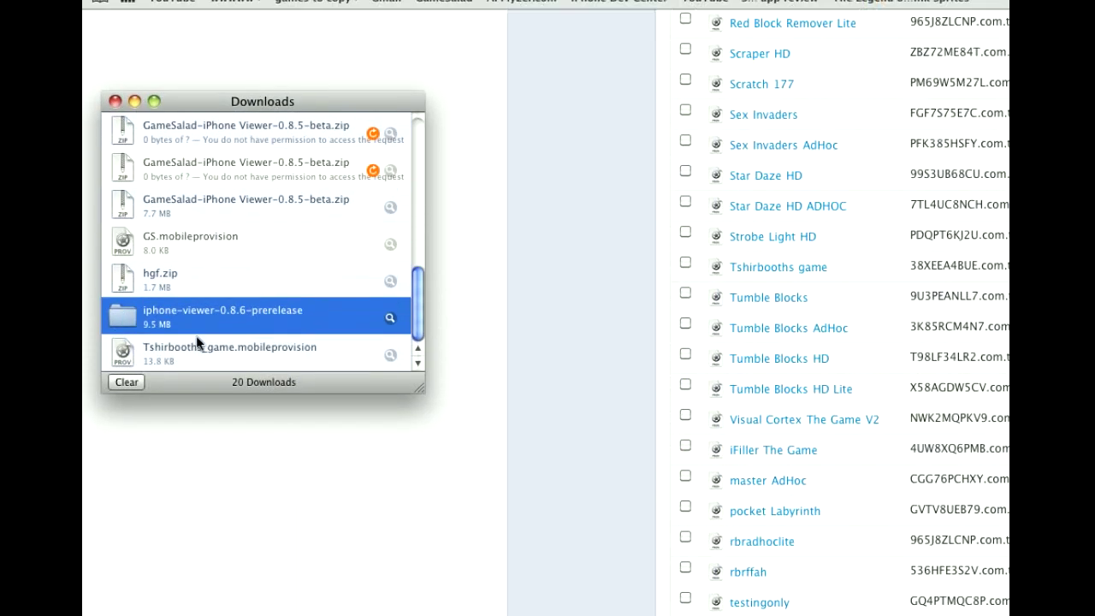
Install the downloaded Tshirbooths_game.mobileprovision file in Xcode, and close the Organizer and browser windows
{"action": "left_click", "coordinate": [201, 308]}
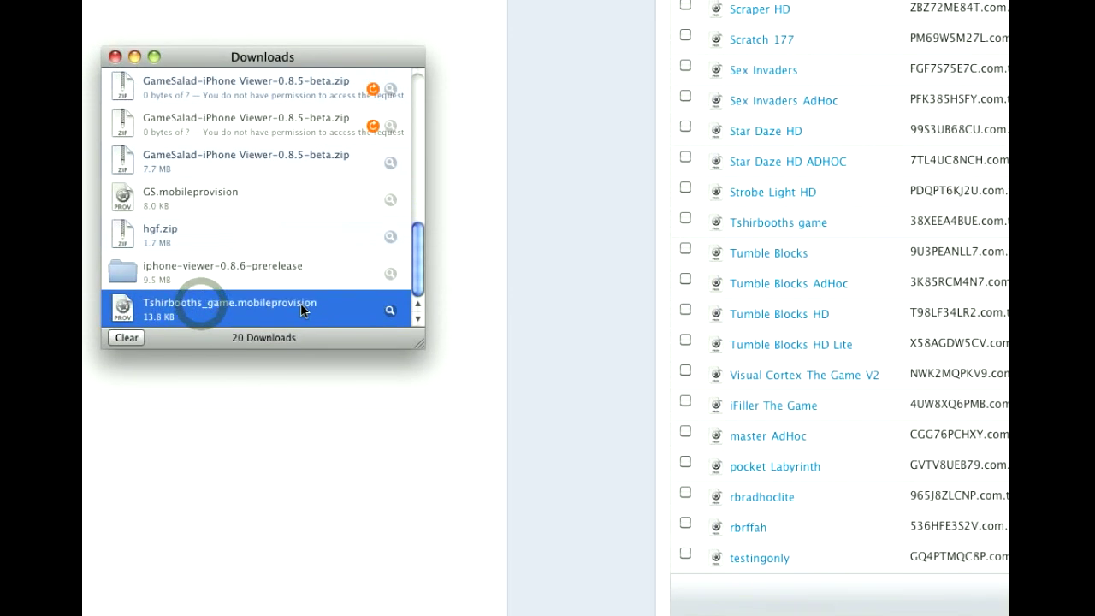
{"action": "double_click", "coordinate": [267, 312]}
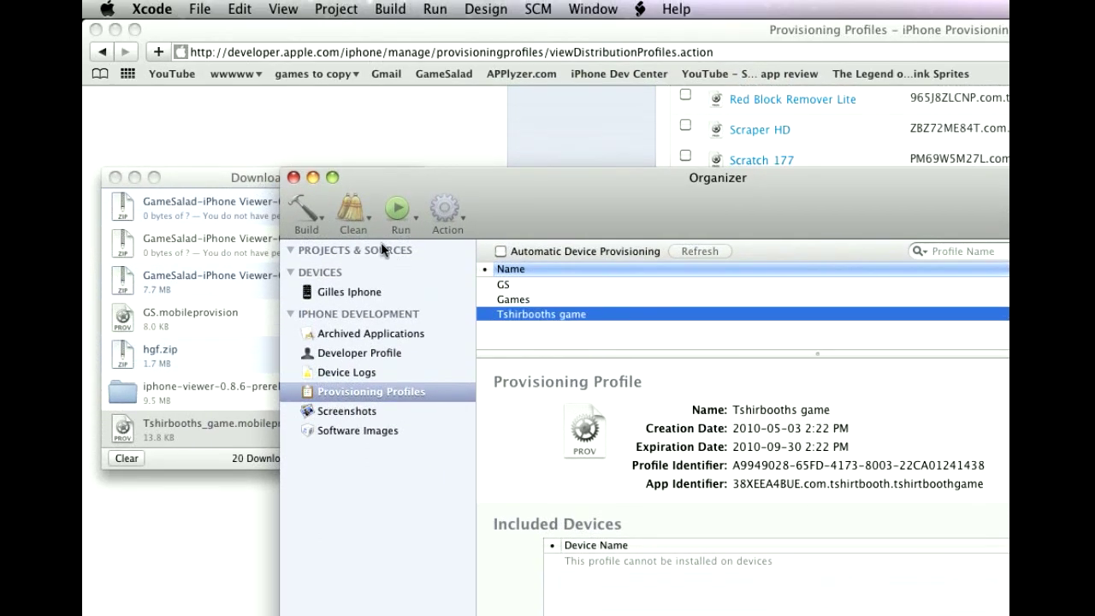
{"action": "left_click", "coordinate": [293, 178]}
{"action": "left_click", "coordinate": [242, 88]}
{"action": "left_click", "coordinate": [114, 29]}
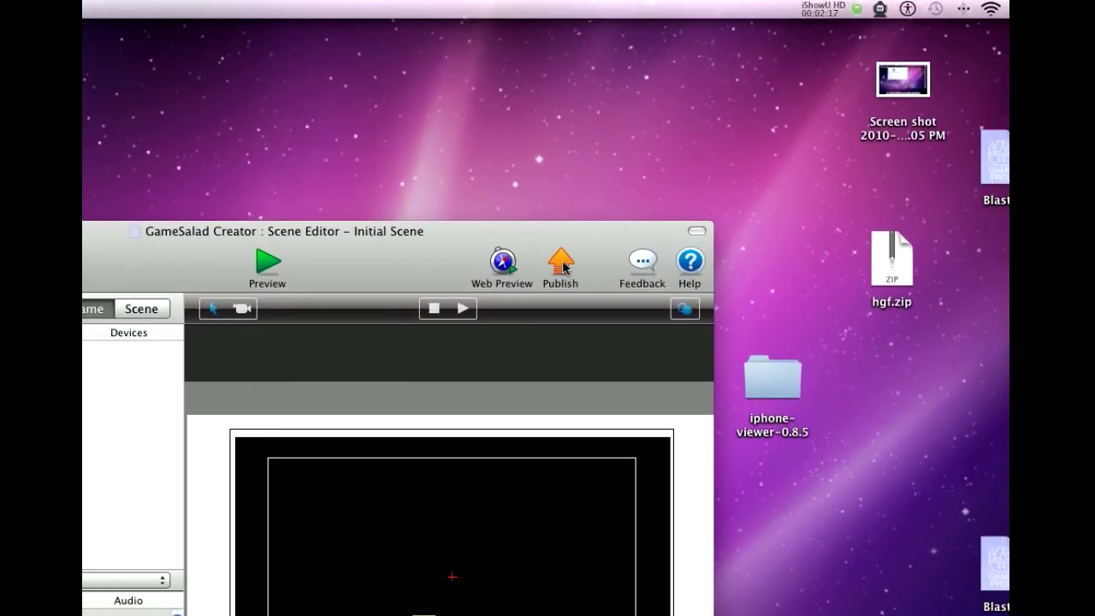
Start publishing from GameSalad Creator, log in with the saved account and choose to upload as a new iPhone game
{"action": "left_click", "coordinate": [571, 195]}
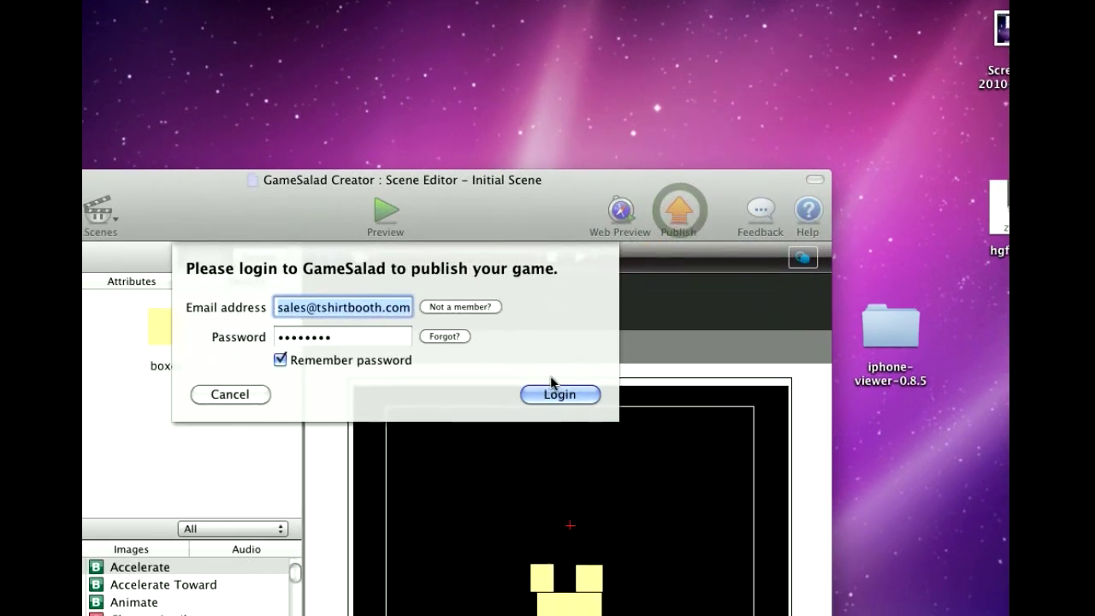
{"action": "left_click", "coordinate": [555, 394]}
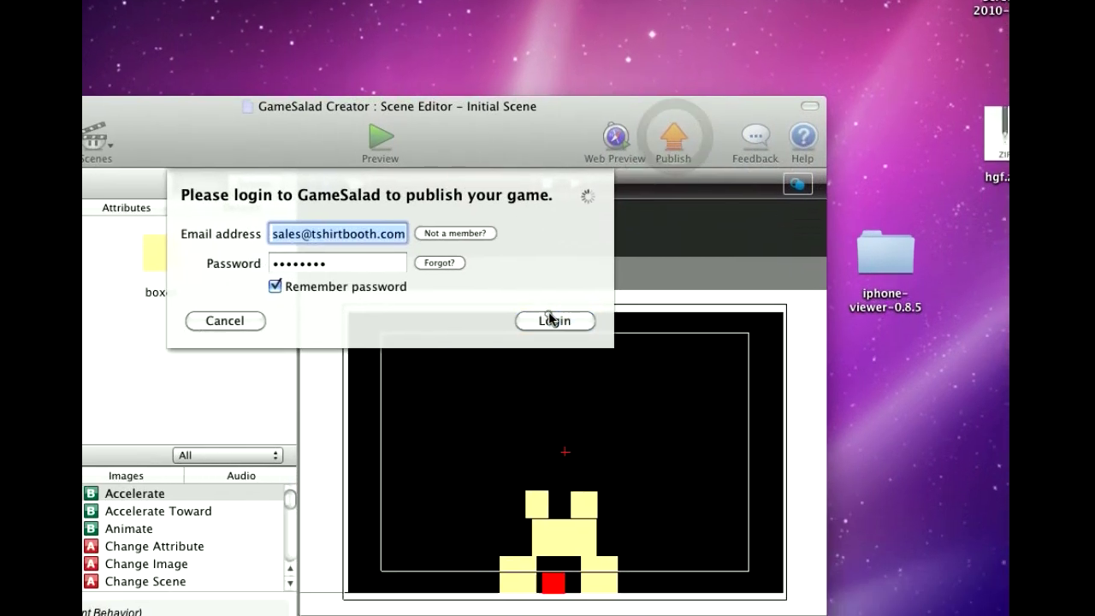
{"action": "left_click", "coordinate": [547, 309]}
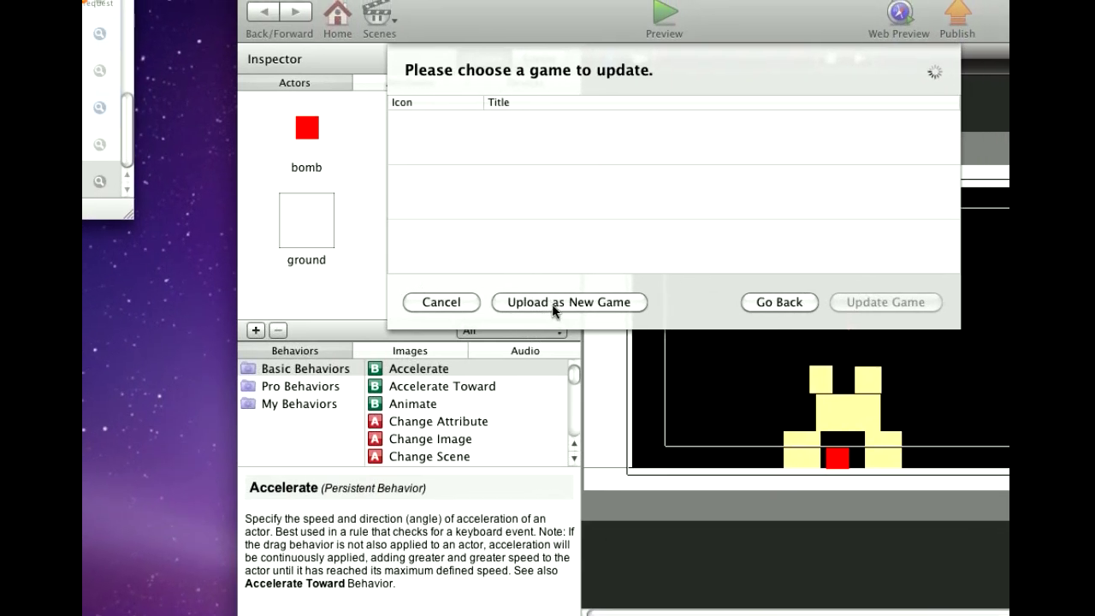
{"action": "left_click", "coordinate": [552, 304]}
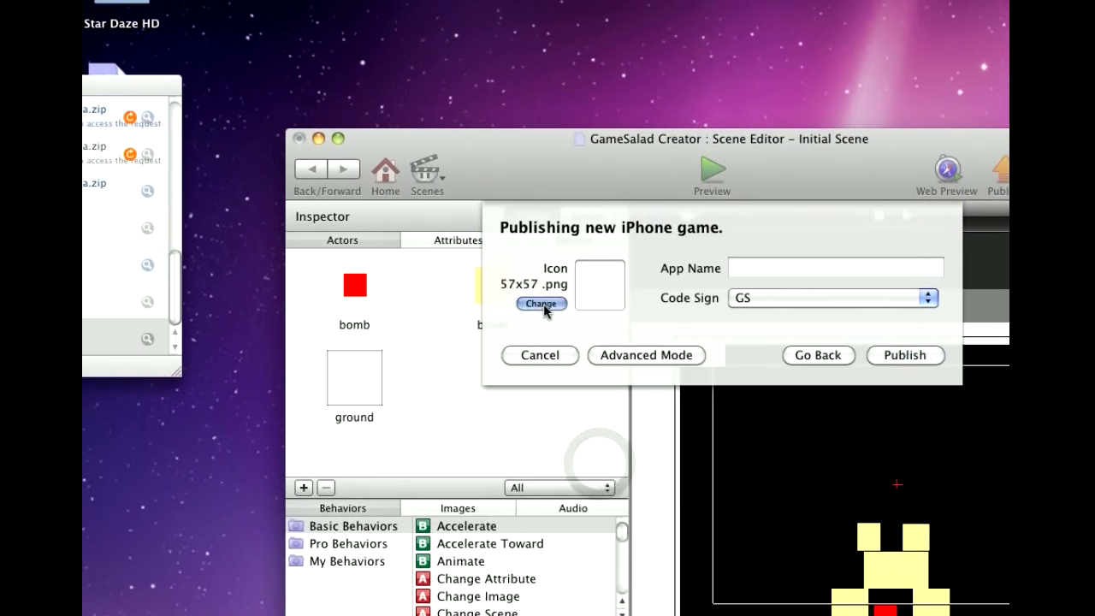
Set icon.png from the Pubish video folder on the Desktop as the game's 57x57 icon
{"action": "left_click", "coordinate": [542, 304]}
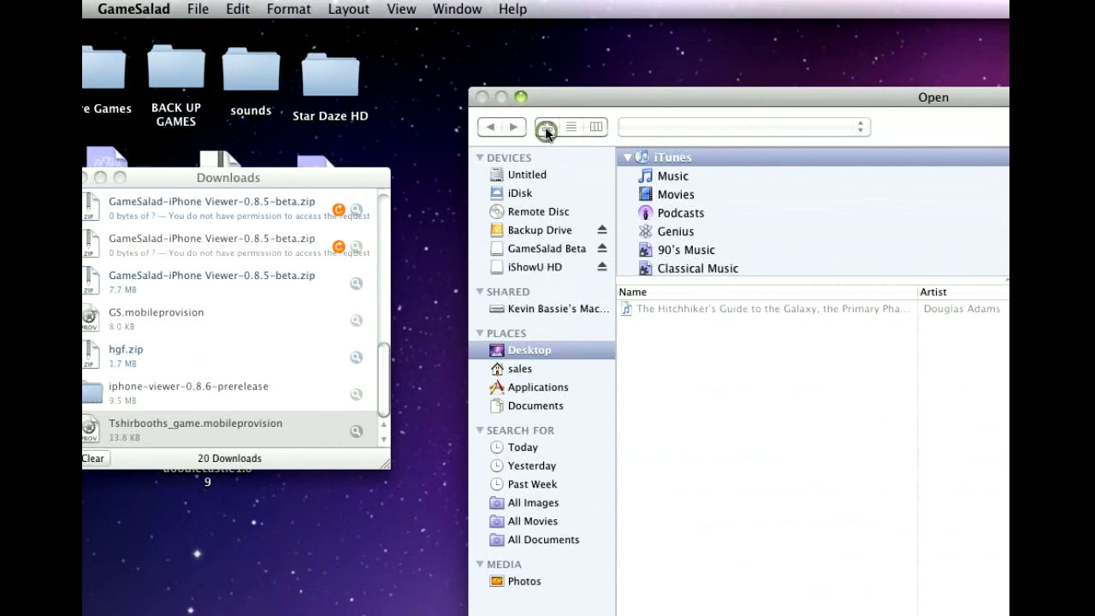
{"action": "left_click", "coordinate": [517, 308]}
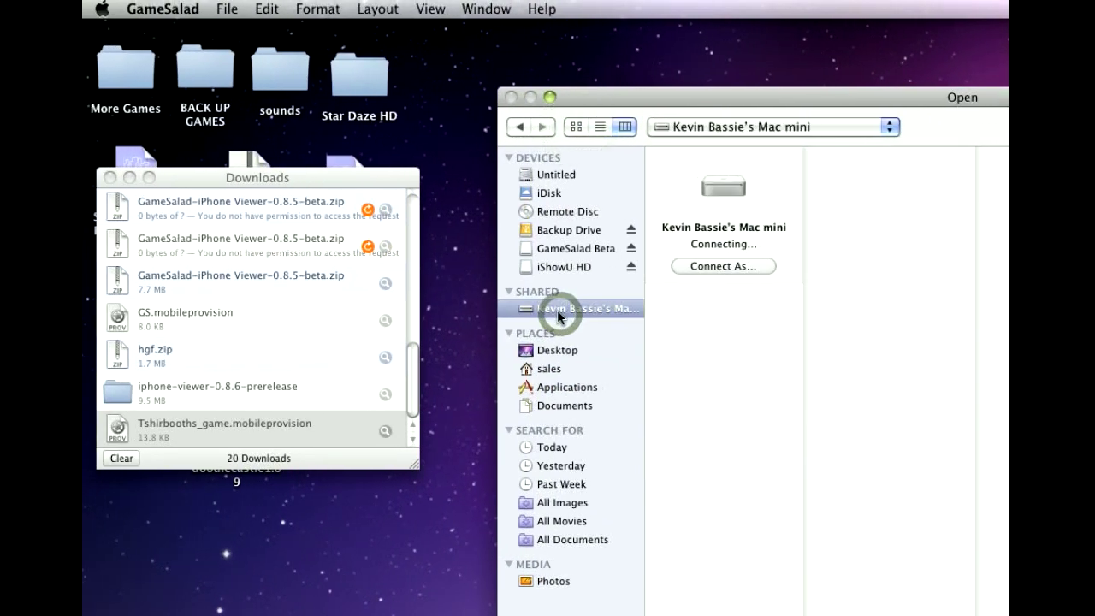
{"action": "left_click", "coordinate": [550, 350]}
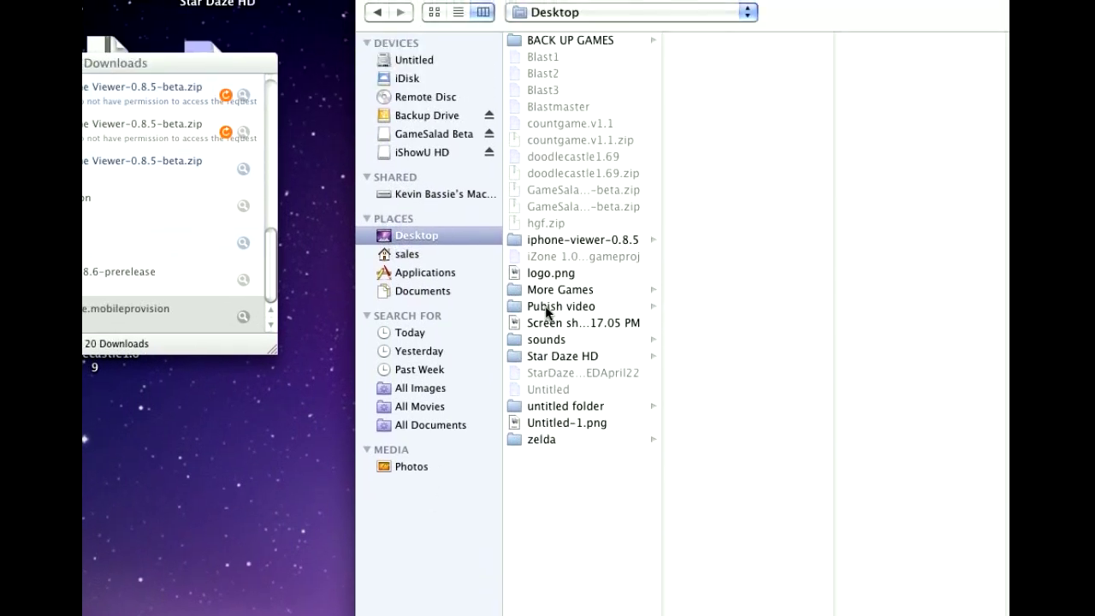
{"action": "left_click", "coordinate": [548, 309]}
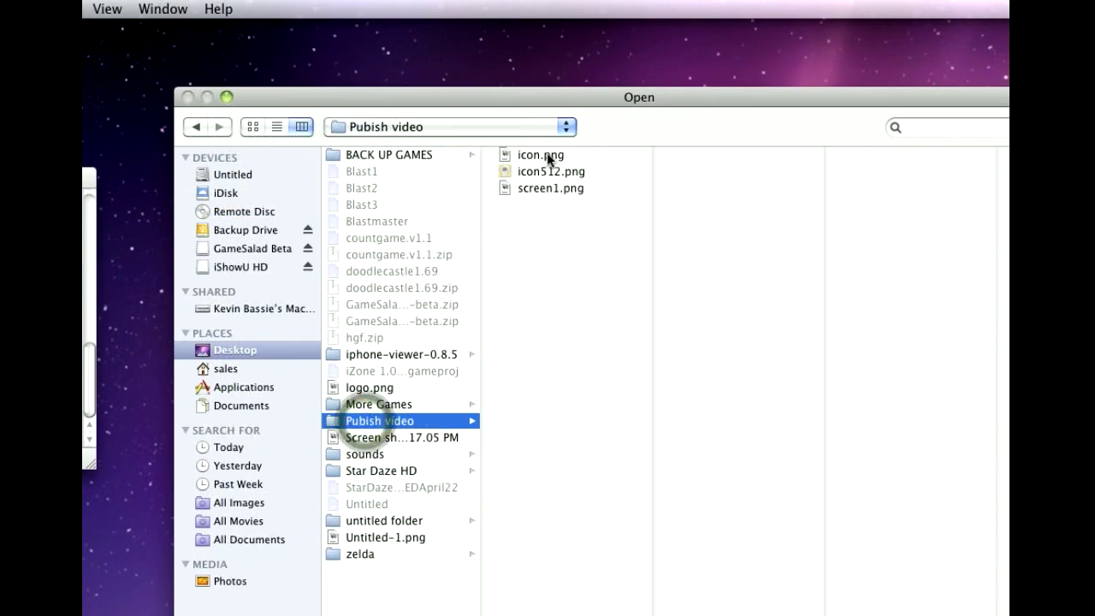
{"action": "double_click", "coordinate": [546, 159]}
Name the app "Tshirtbooths game" and choose the Tshirbooths game profile for code signing
{"action": "left_click", "coordinate": [545, 305]}
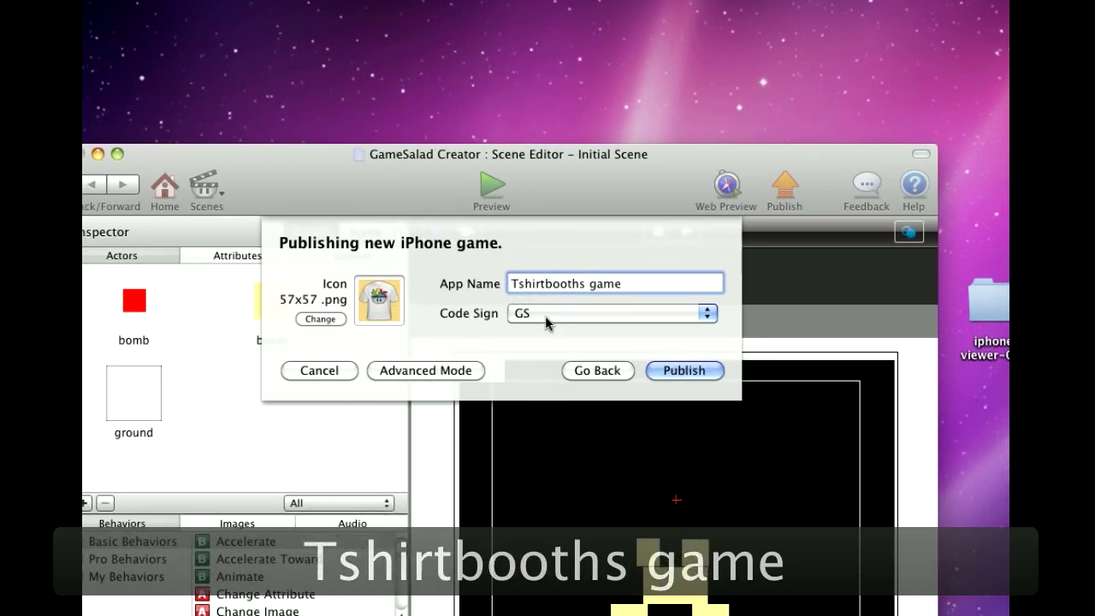
{"action": "left_click", "coordinate": [539, 336]}
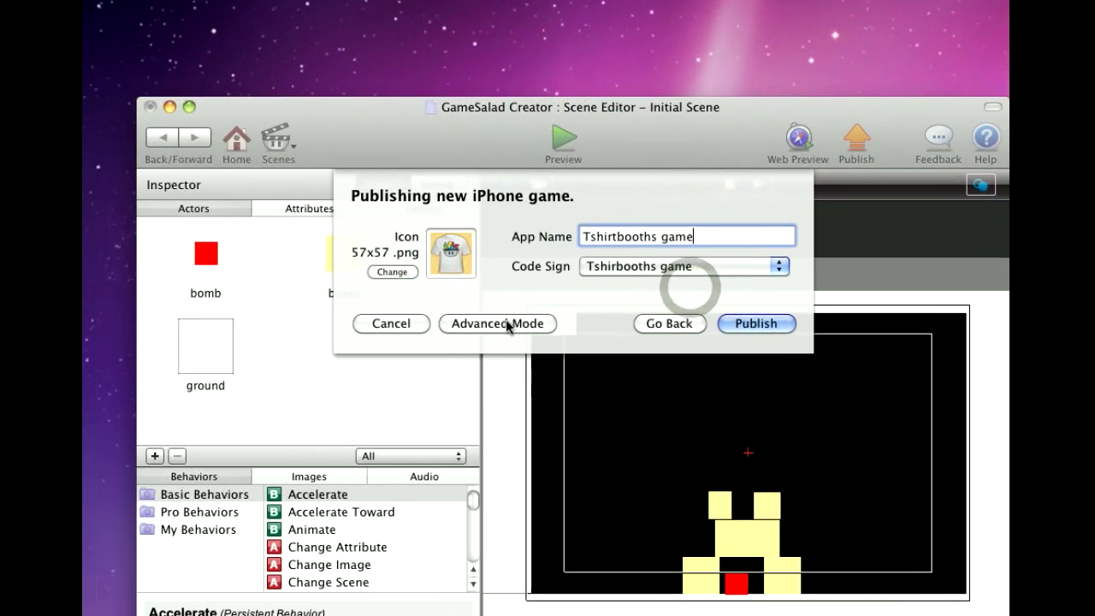
In the advanced publishing options, disable the glossy app icon effect and set the version number to 1.3
{"action": "left_click", "coordinate": [355, 344]}
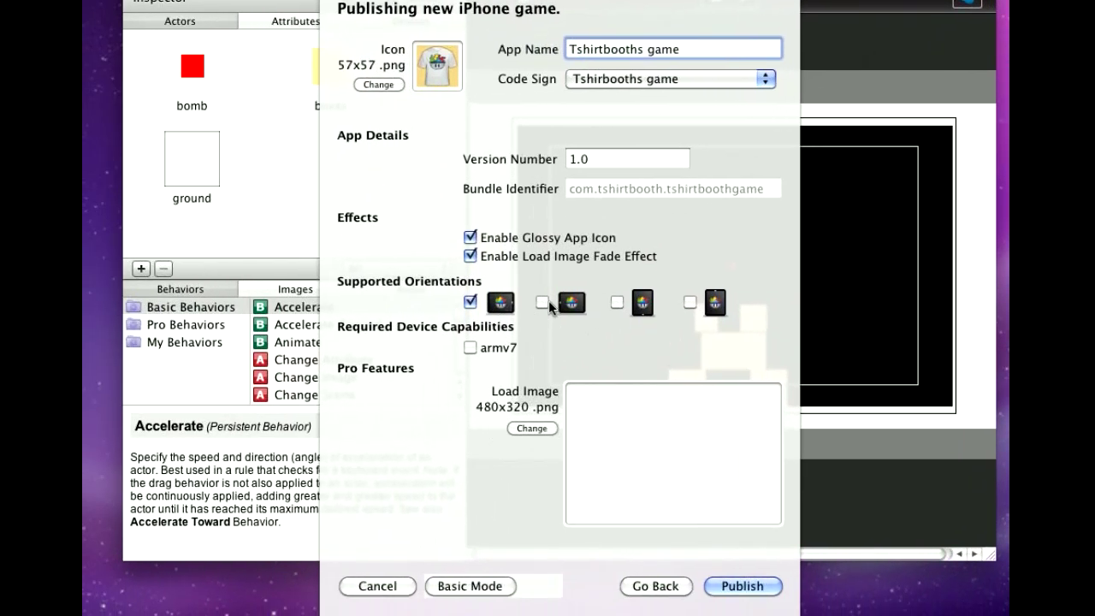
{"action": "left_click", "coordinate": [459, 303]}
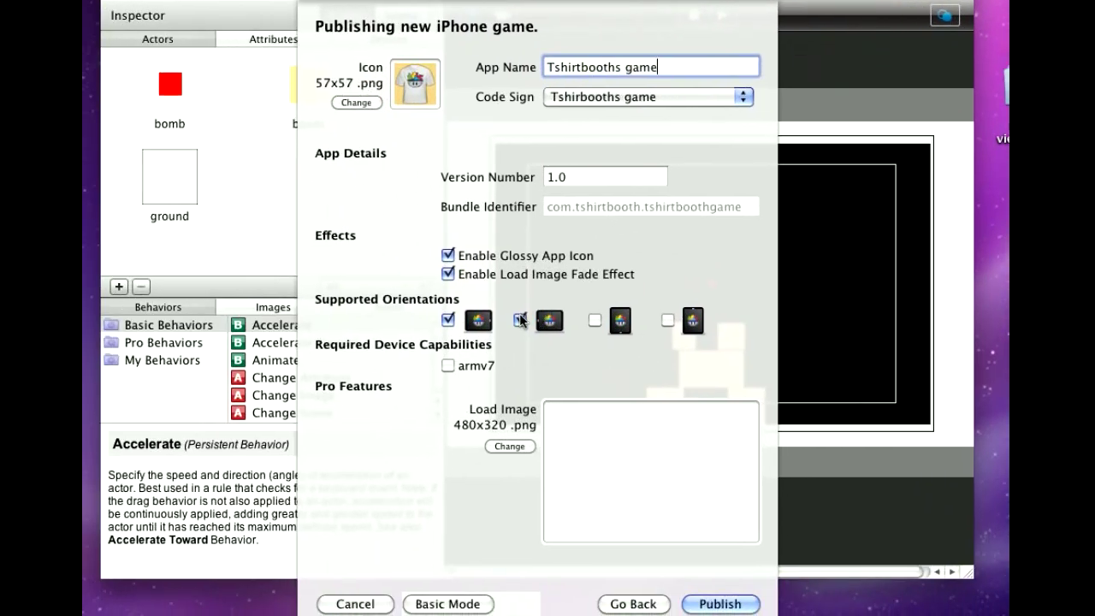
{"action": "left_click", "coordinate": [354, 355]}
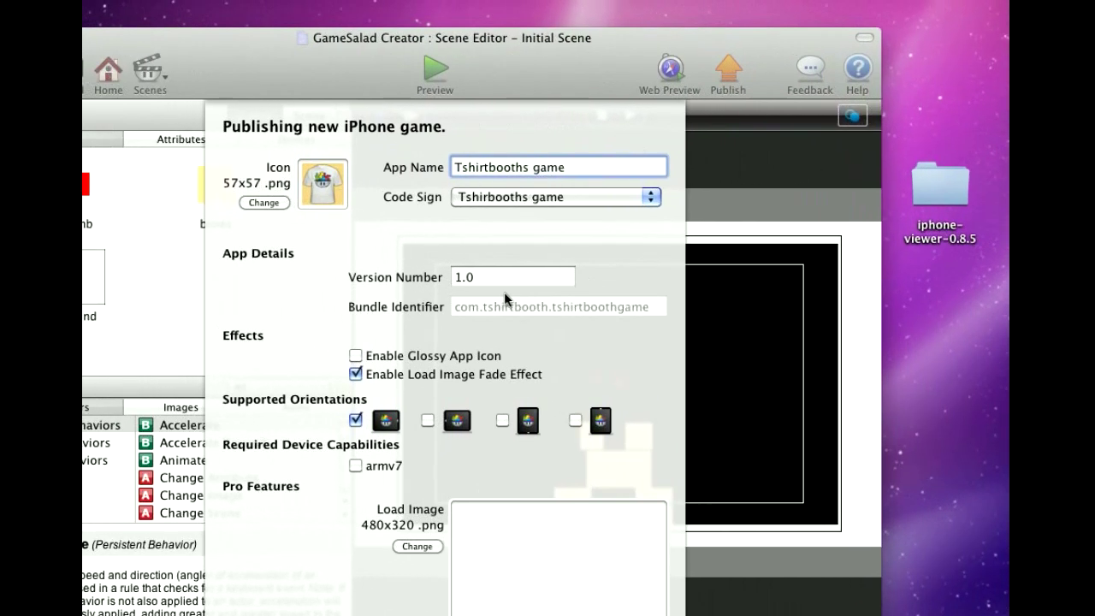
{"action": "left_click", "coordinate": [489, 270]}
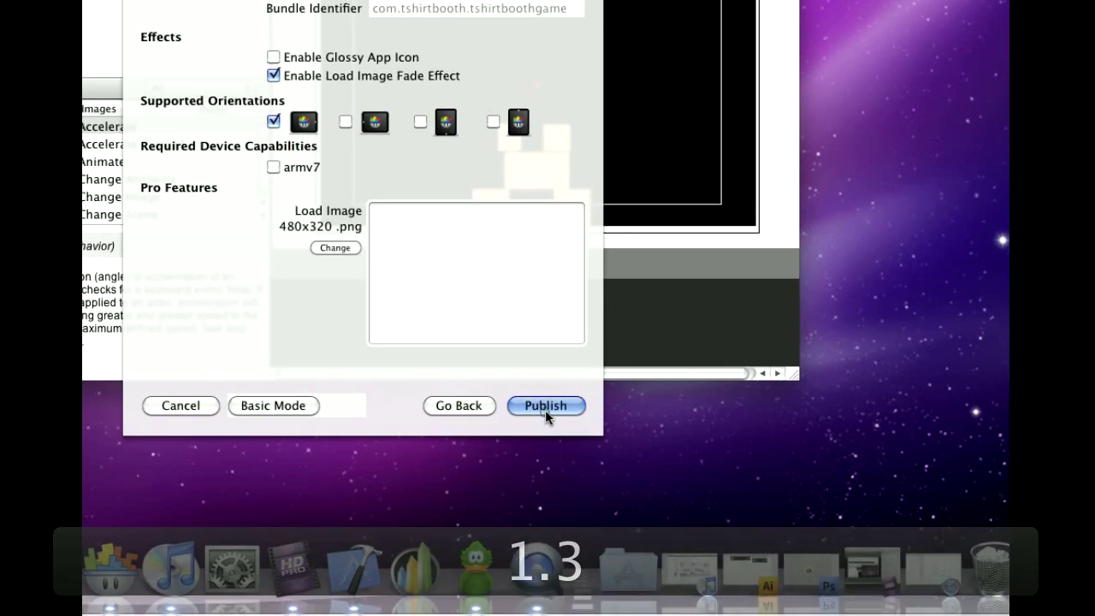
Publish the game into the Pubish video folder and allow codesign to sign with the private key
{"action": "left_click", "coordinate": [547, 409]}
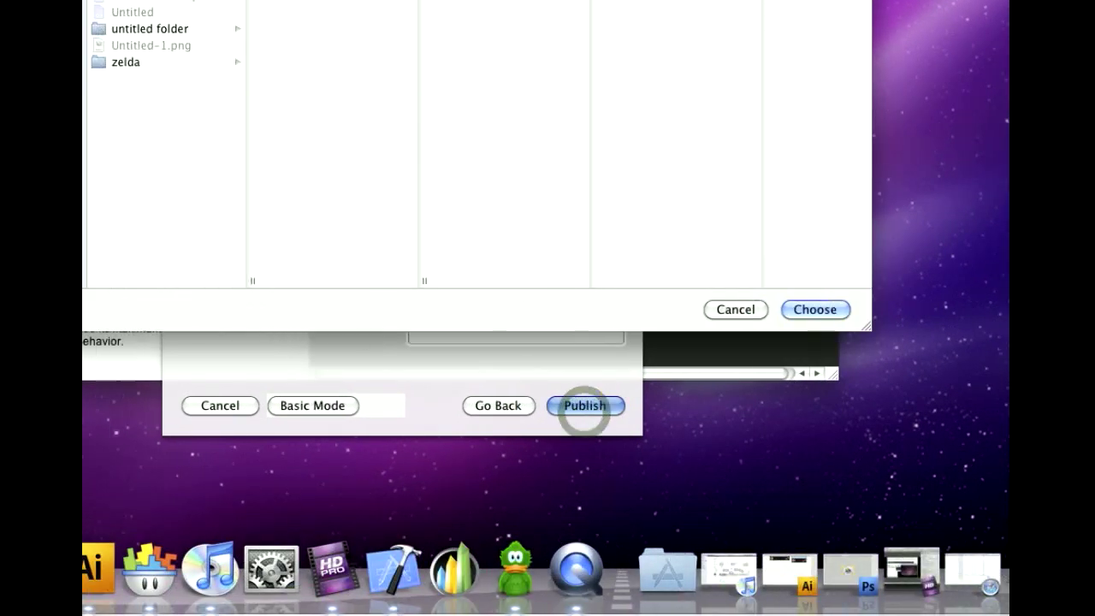
{"action": "left_click", "coordinate": [611, 340]}
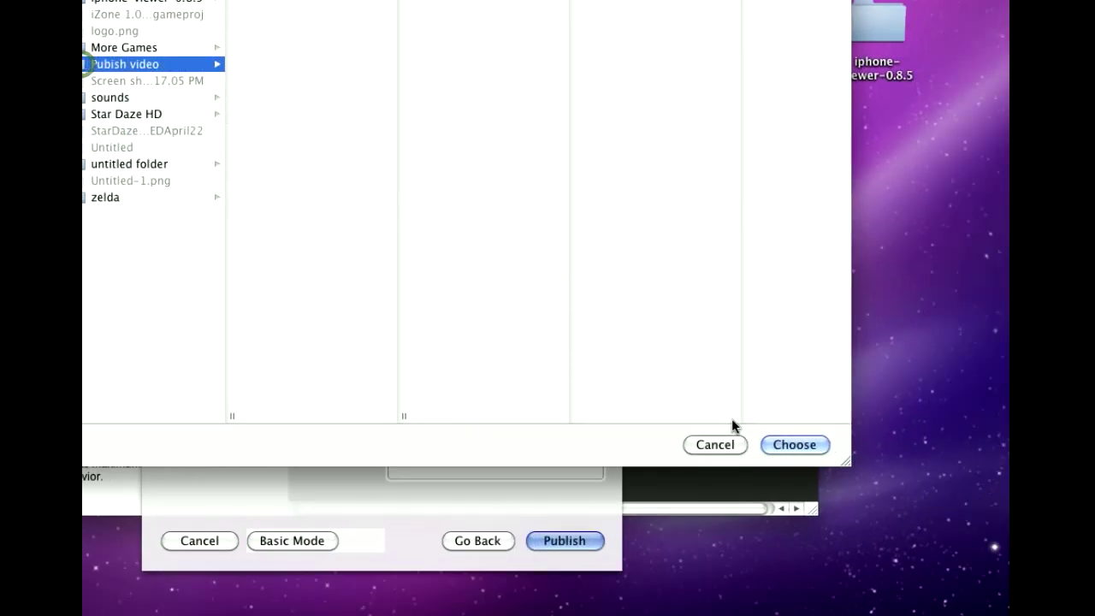
{"action": "left_click", "coordinate": [796, 445]}
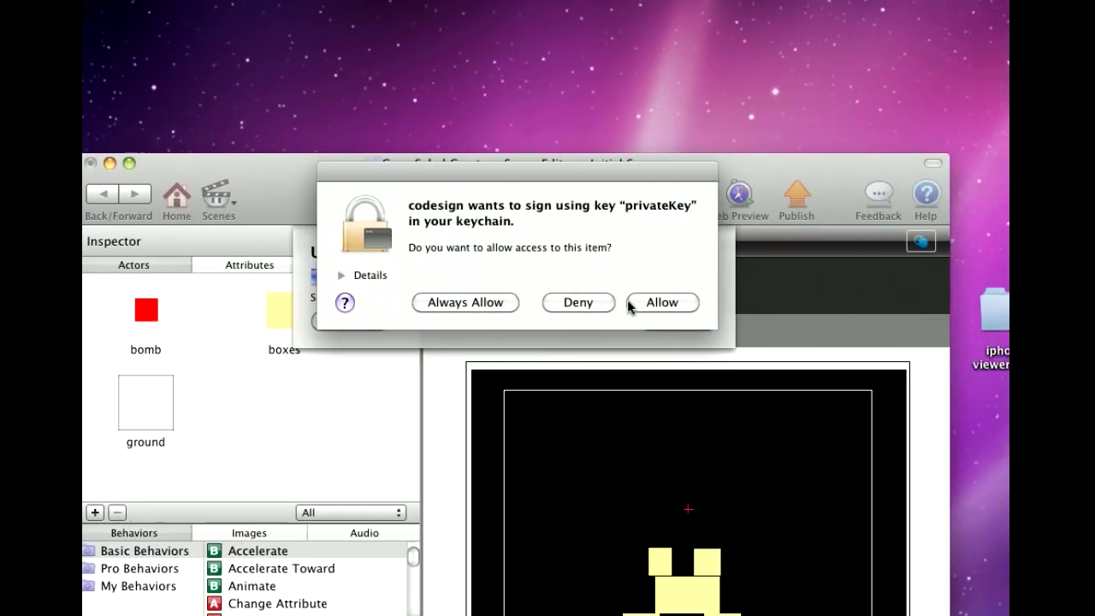
{"action": "left_click", "coordinate": [646, 306]}
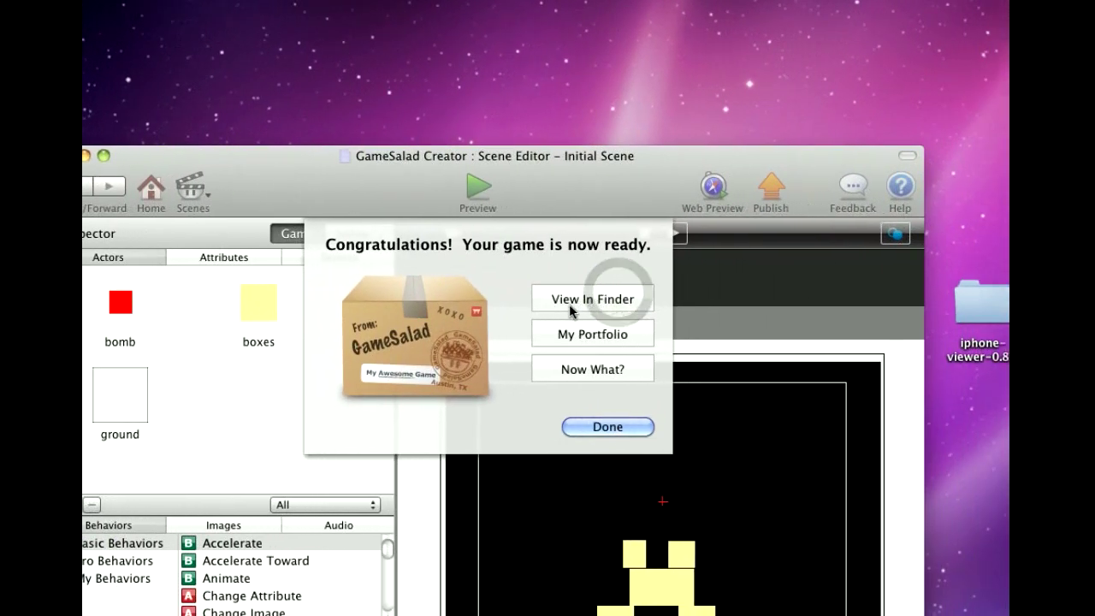
Show the published game in Finder and compress the tshirtboothgame file into a zip archive
{"action": "left_click", "coordinate": [547, 308]}
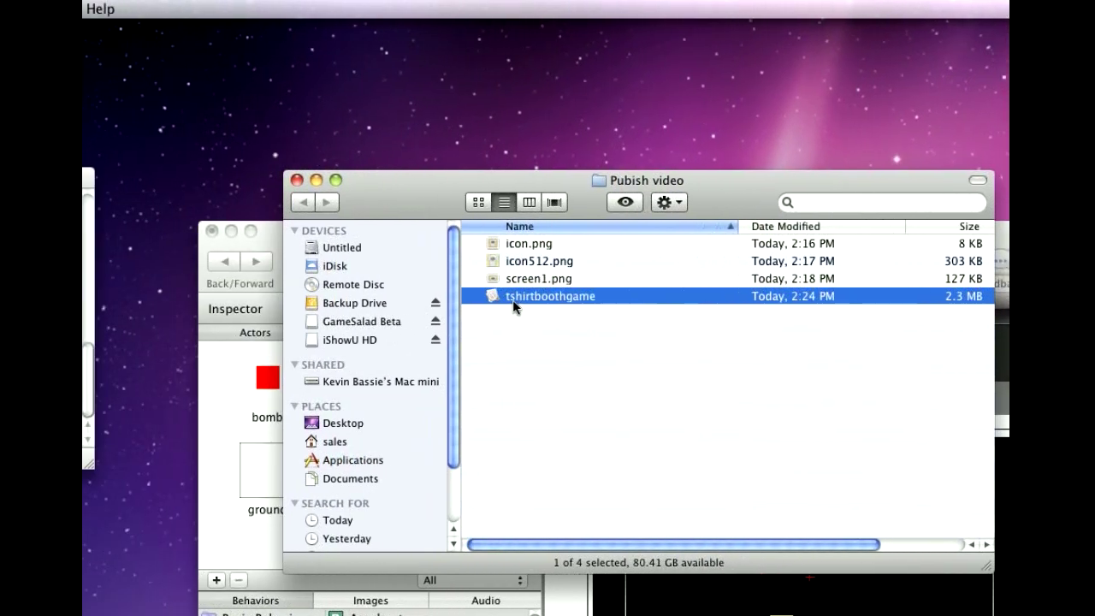
{"action": "left_click", "coordinate": [333, 327]}
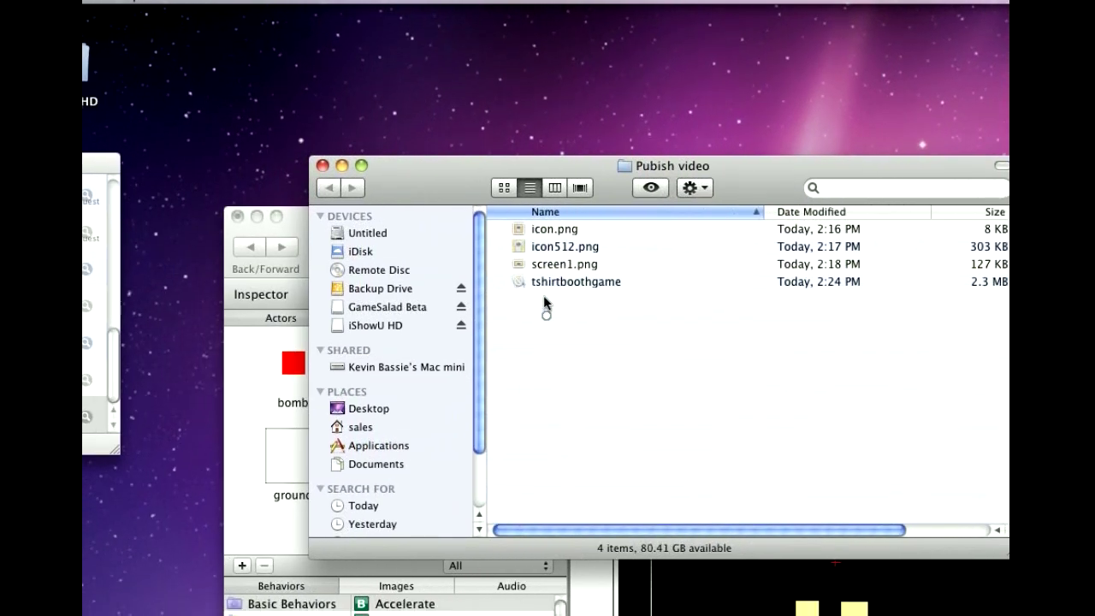
{"action": "left_click", "coordinate": [329, 296]}
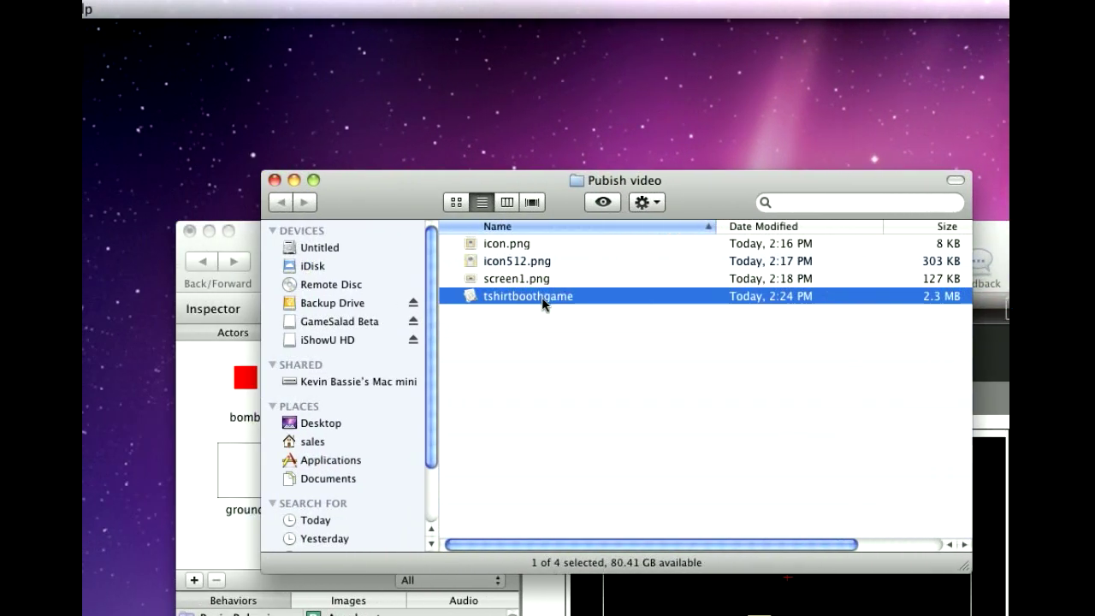
{"action": "right_click", "coordinate": [466, 298]}
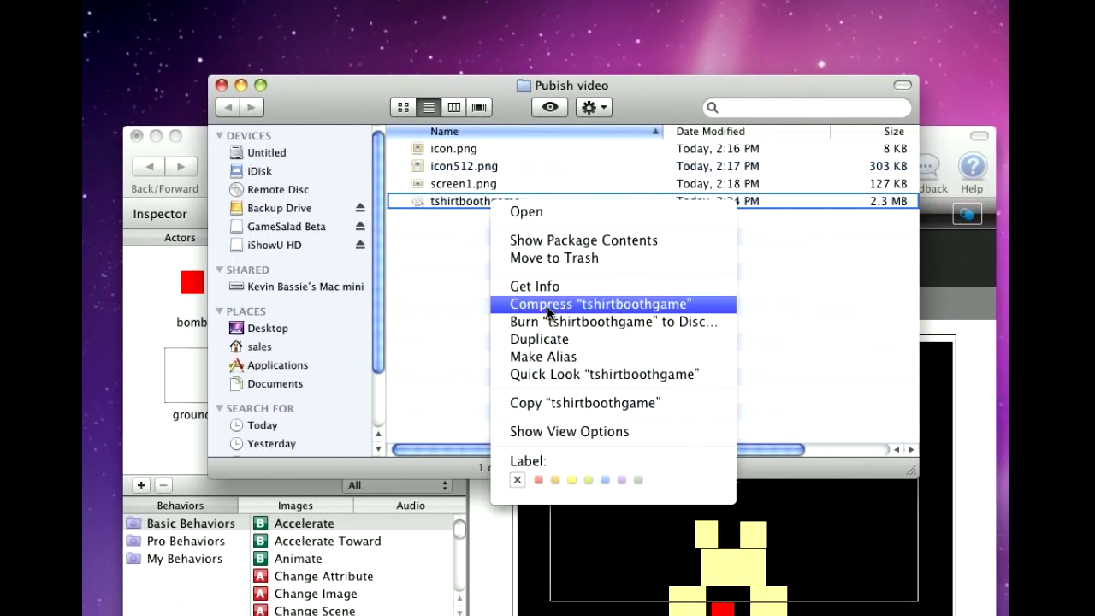
{"action": "left_click", "coordinate": [606, 401]}
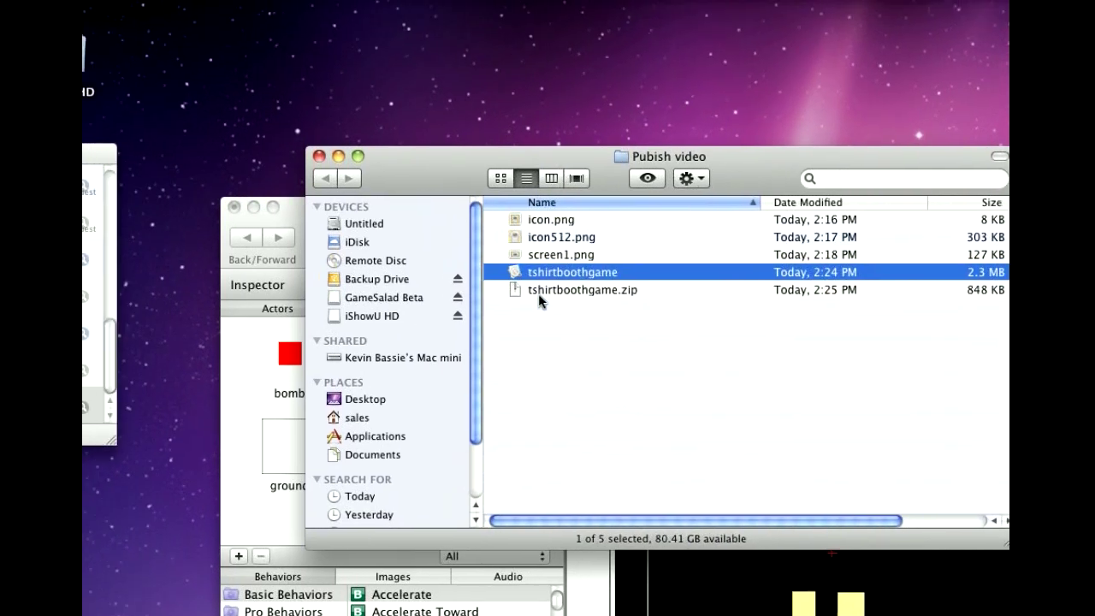
{"action": "left_click", "coordinate": [438, 222]}
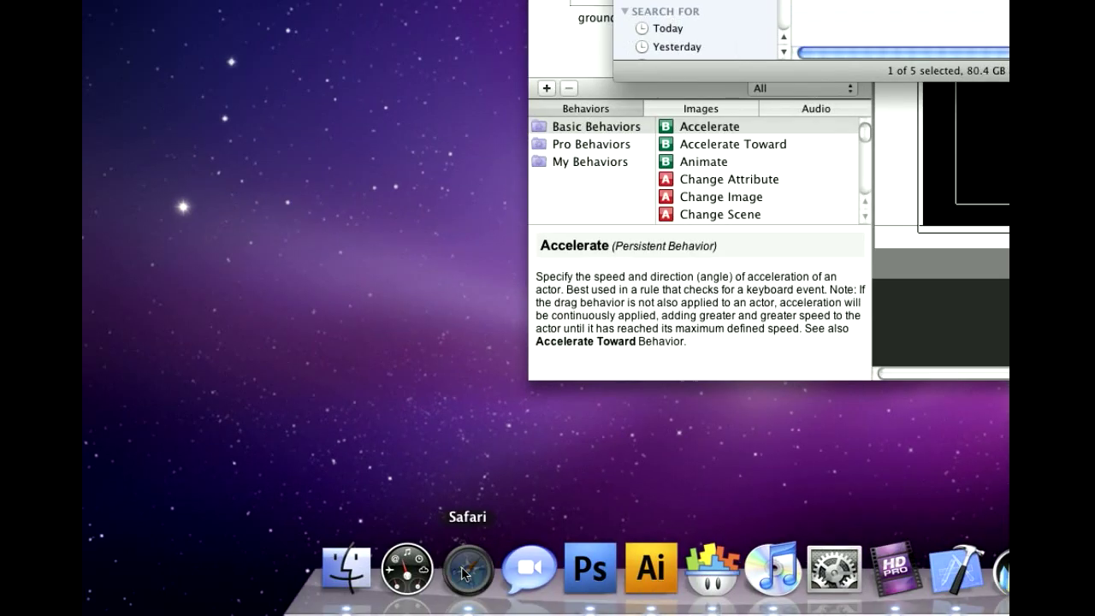
Switch to Safari and open iTunes Connect through the iPhone Dev Center
{"action": "left_click", "coordinate": [465, 568]}
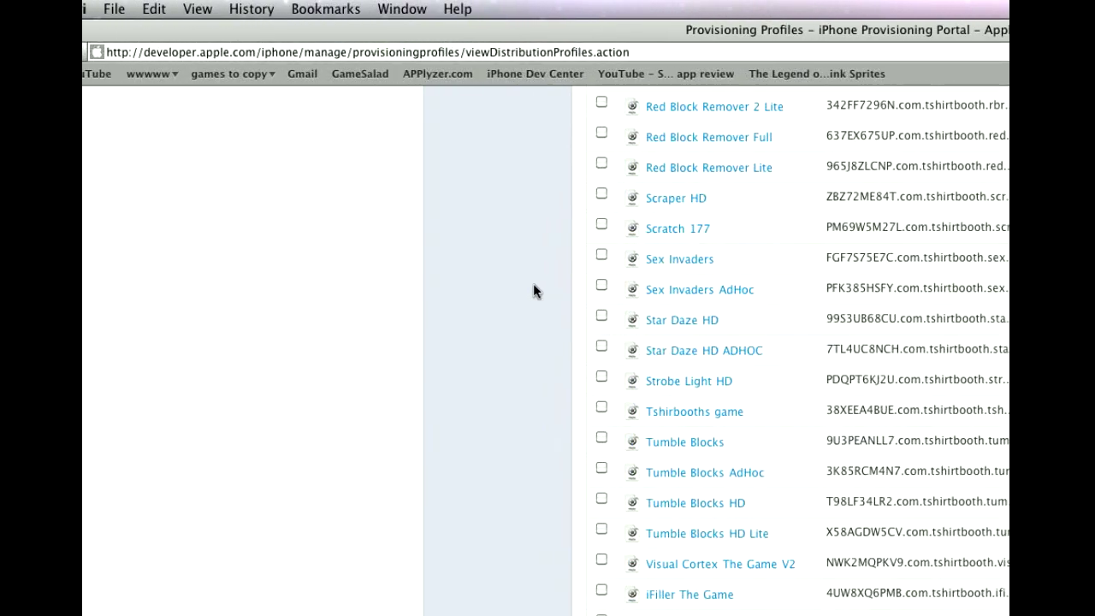
{"action": "scroll", "coordinate": [402, 201], "scroll_direction": "up", "scroll_amount": 15}
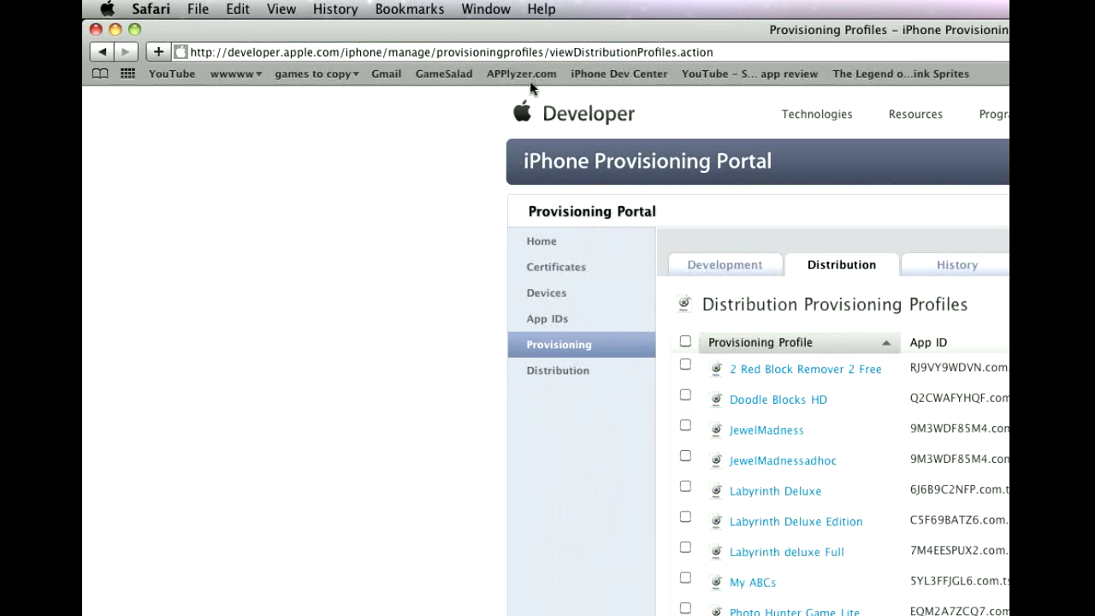
{"action": "left_click", "coordinate": [612, 74]}
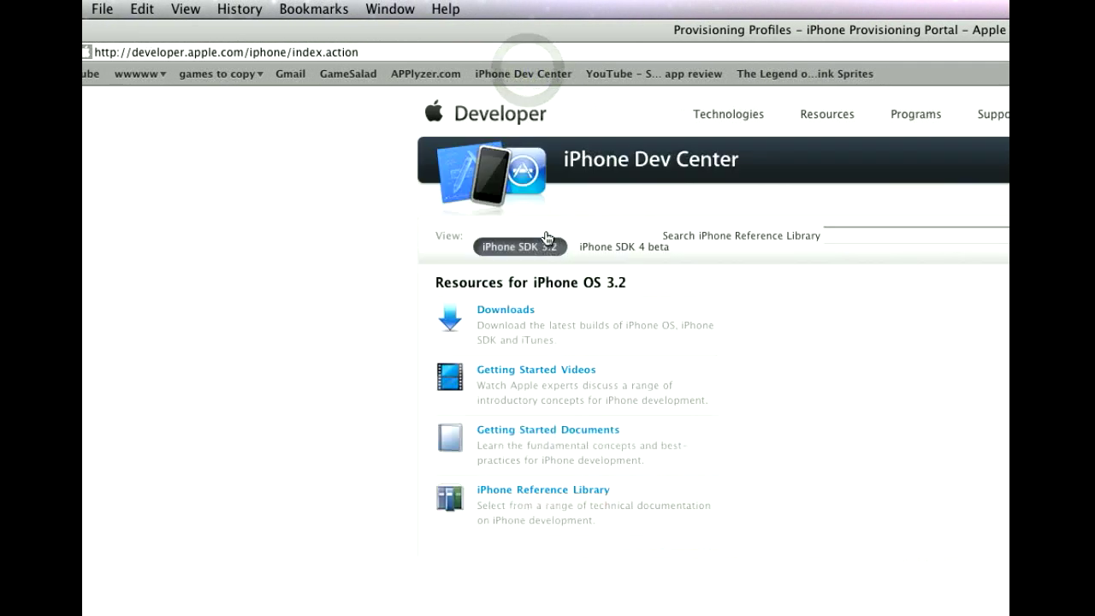
{"action": "left_click", "coordinate": [624, 247]}
{"action": "left_click", "coordinate": [550, 299]}
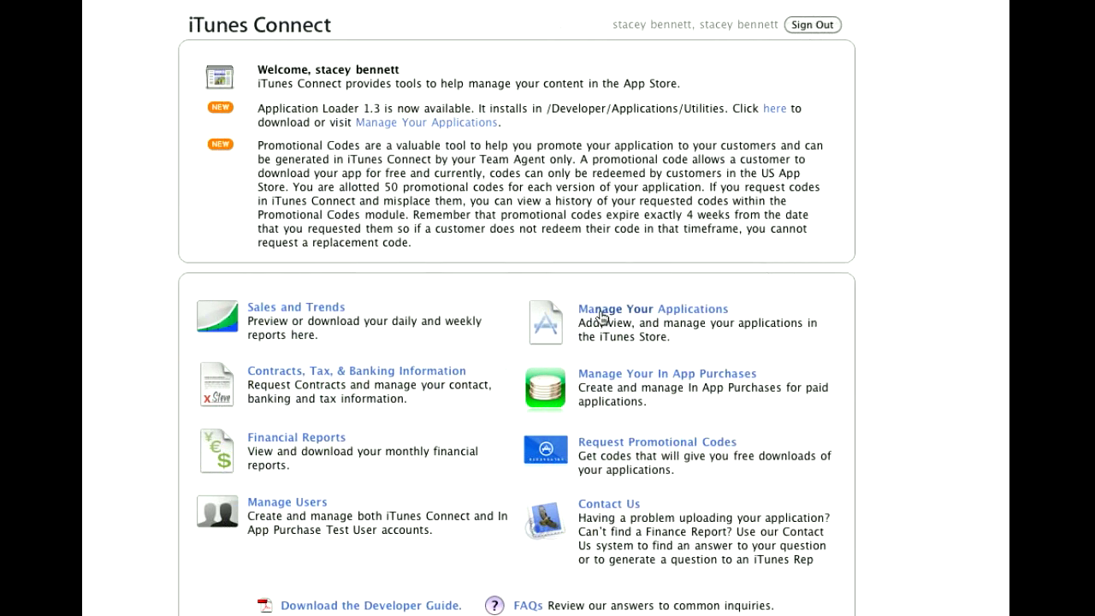
Start adding a new application in application management and answer No to the export compliance encryption question
{"action": "left_click", "coordinate": [546, 310]}
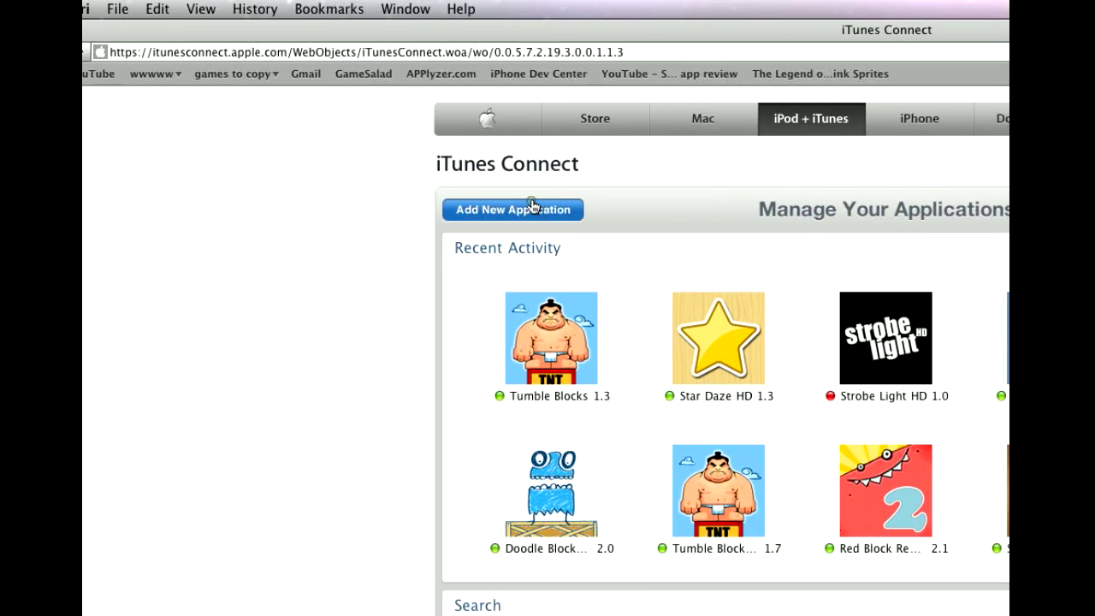
{"action": "left_click", "coordinate": [532, 207]}
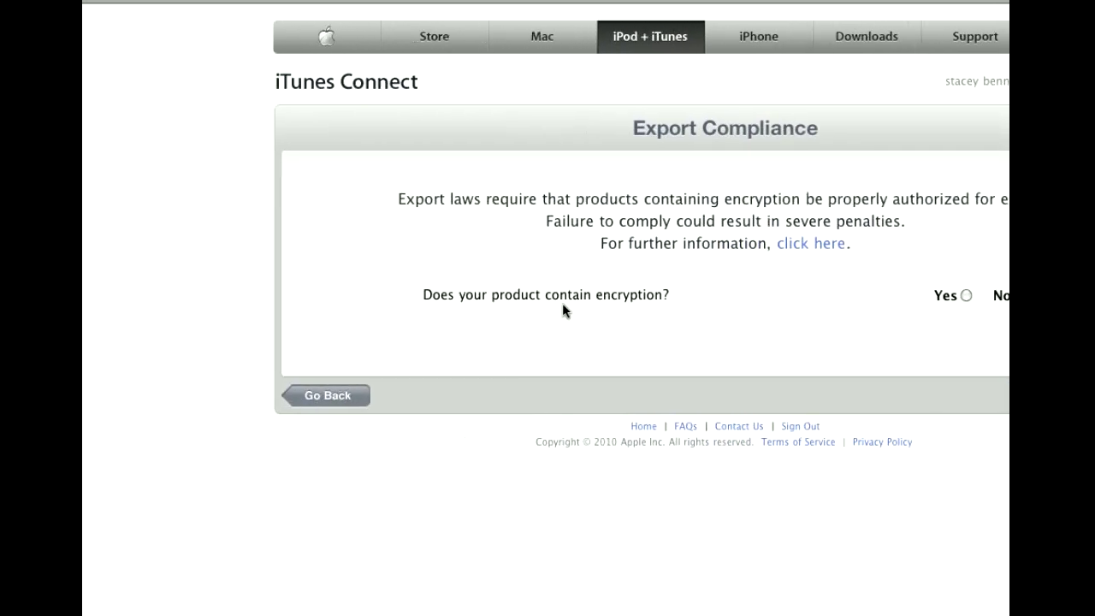
{"action": "left_click", "coordinate": [1019, 296]}
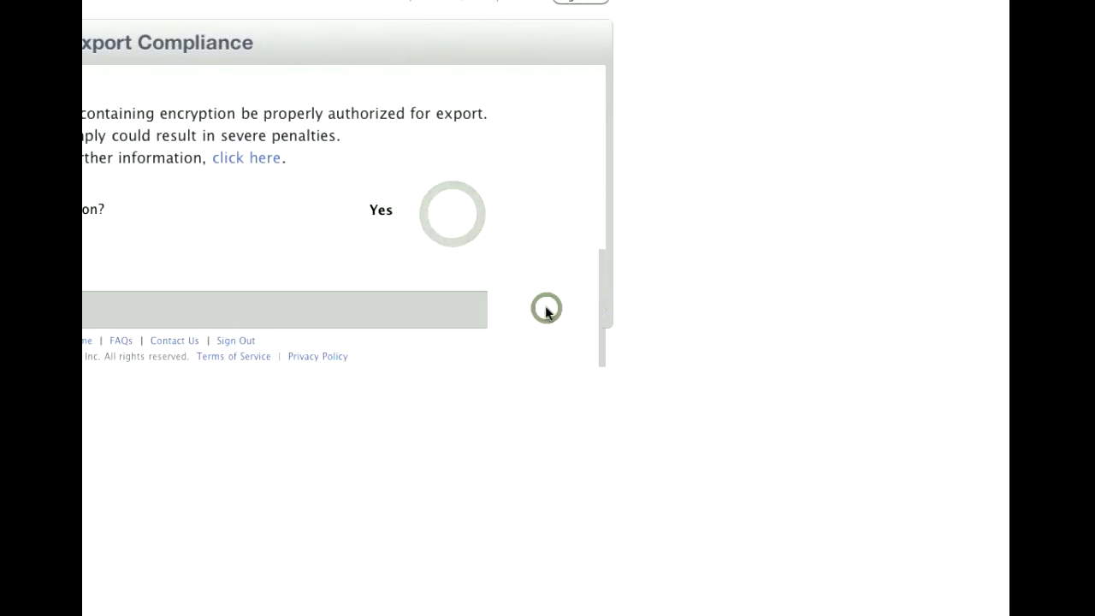
{"action": "left_click", "coordinate": [546, 310]}
Enter the application name "tdjhsdkjhsd" and a three-line description reading "dhadfhlkasdflkjfads", "adkjdahfkjhadsf" and "sdljhadslkfadsf"
{"action": "left_click", "coordinate": [546, 310]}
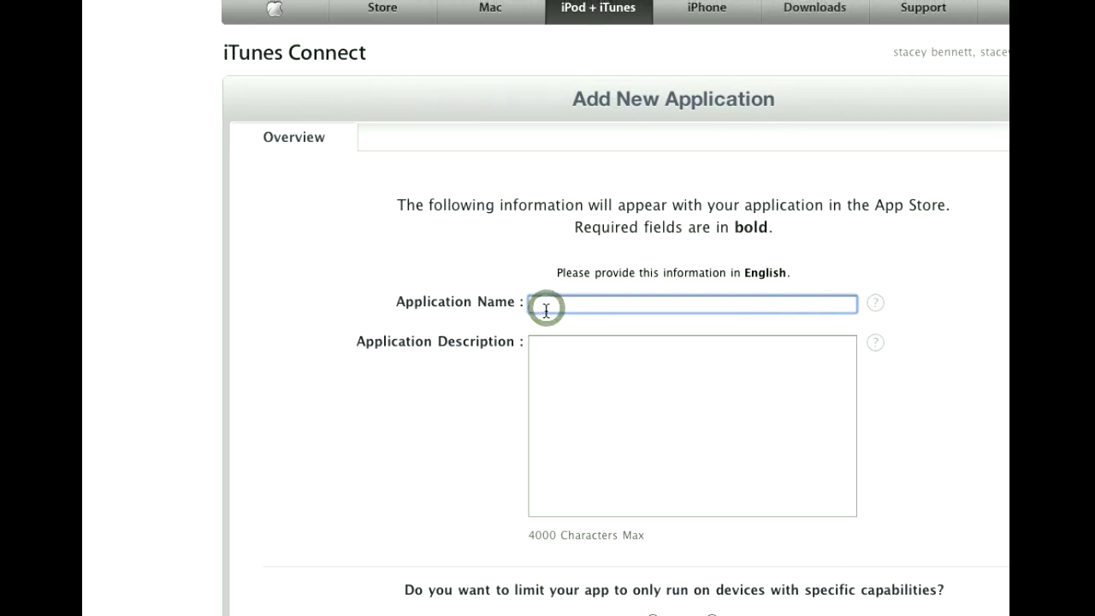
{"action": "type", "text": "tdjhsdkjhsd"}
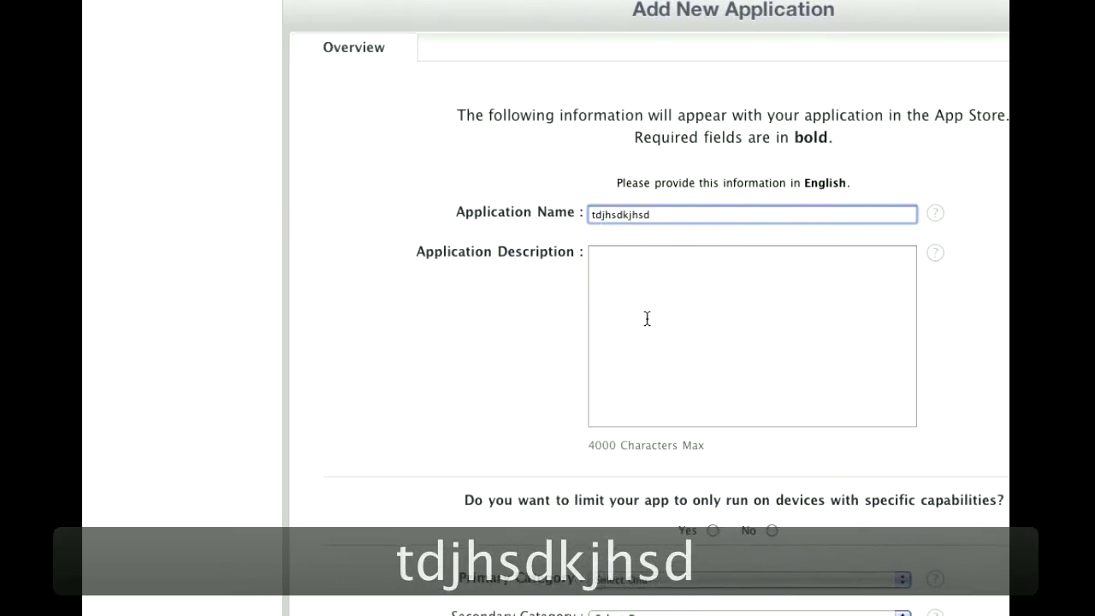
{"action": "left_click", "coordinate": [625, 415]}
{"action": "type", "text": "dhadfhlkasdflkjfads"}
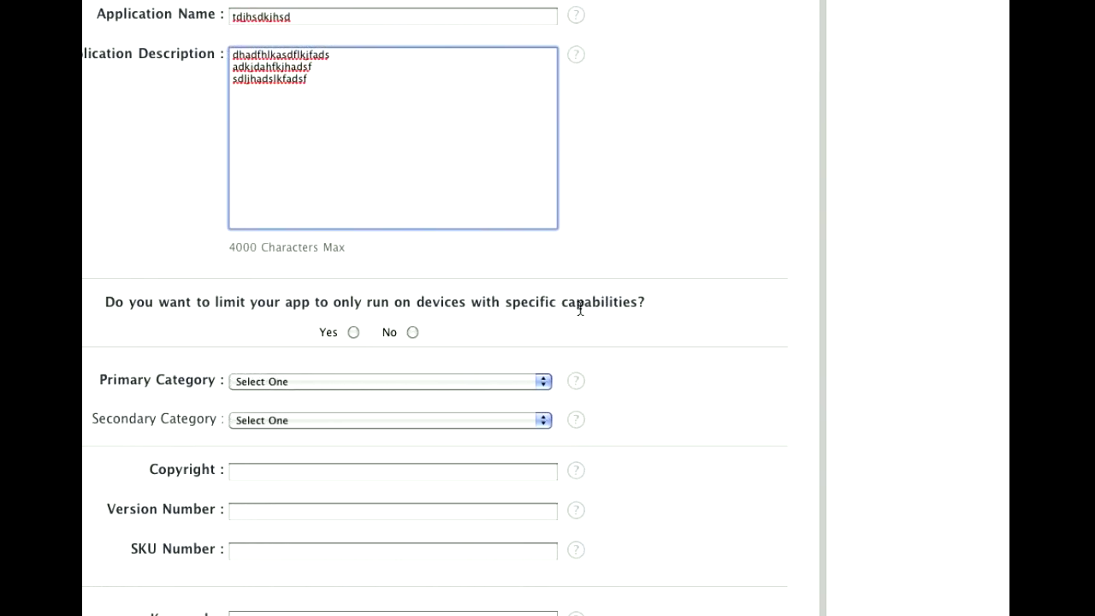
Answer No to limiting the app to devices with specific capabilities and set its primary category to Games
{"action": "left_click", "coordinate": [412, 332]}
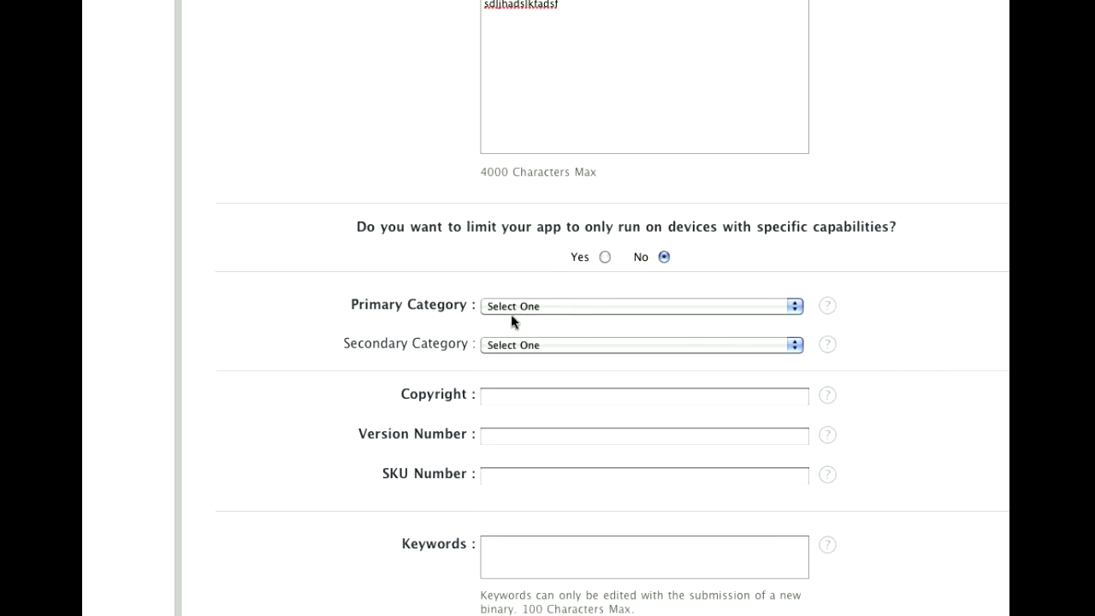
{"action": "left_click", "coordinate": [470, 356]}
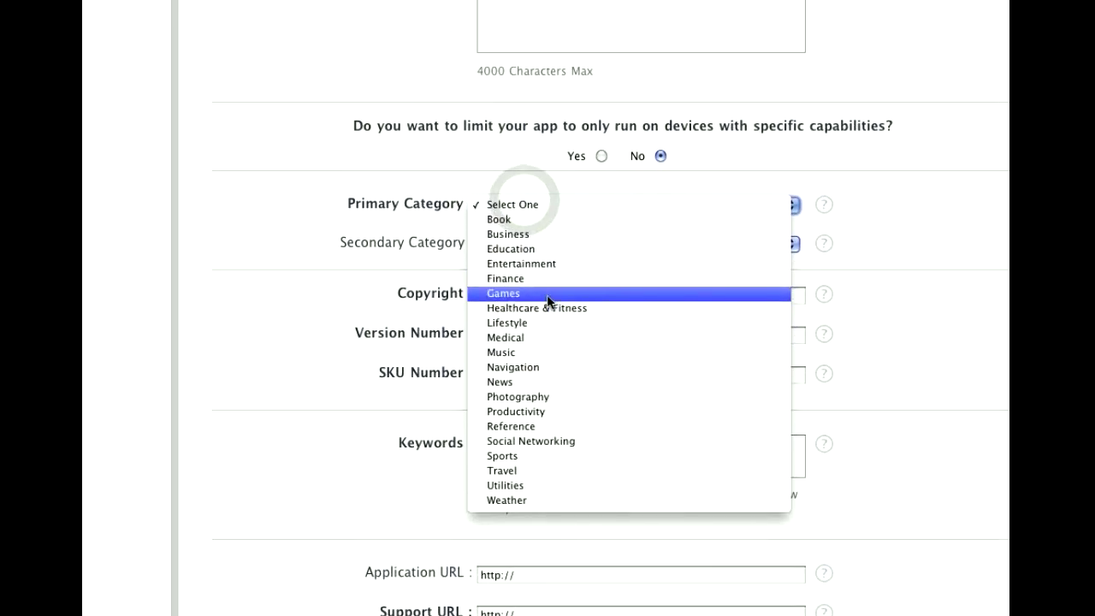
{"action": "left_click", "coordinate": [571, 399]}
Set the Games subcategories to Action and Arcade, and the secondary category to Entertainment
{"action": "left_click", "coordinate": [605, 266]}
{"action": "left_click", "coordinate": [604, 274]}
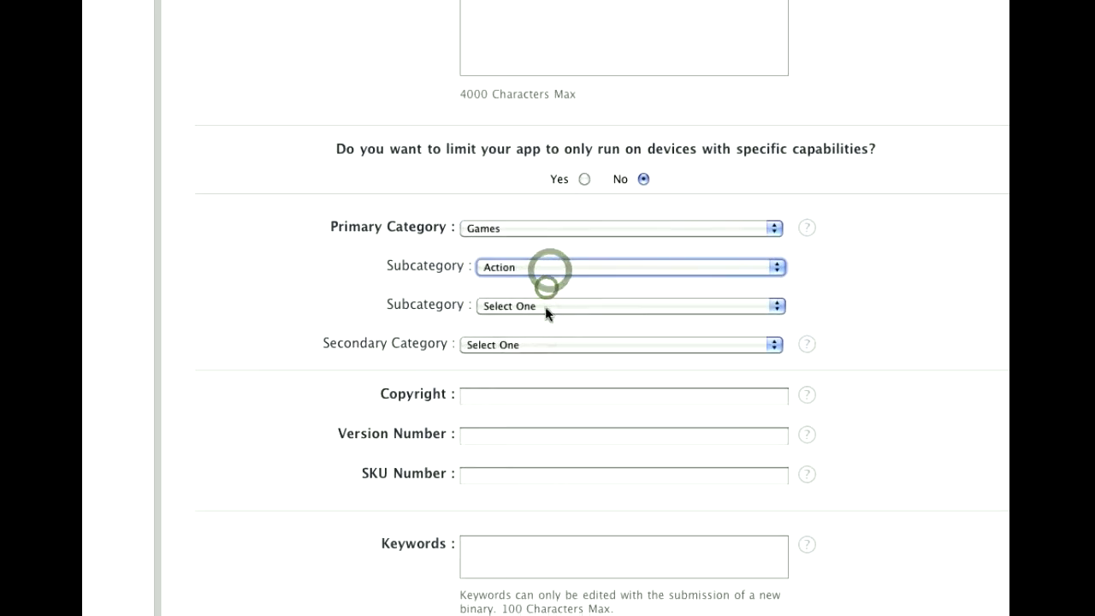
{"action": "left_click", "coordinate": [603, 299]}
{"action": "left_click", "coordinate": [548, 319]}
{"action": "left_click", "coordinate": [547, 315]}
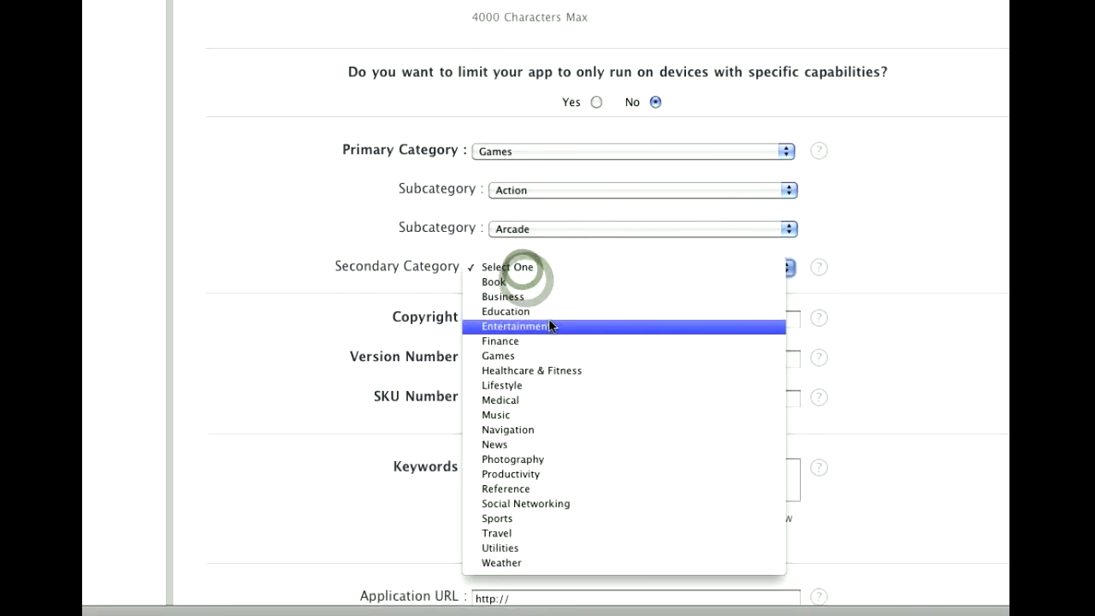
{"action": "left_click", "coordinate": [549, 325]}
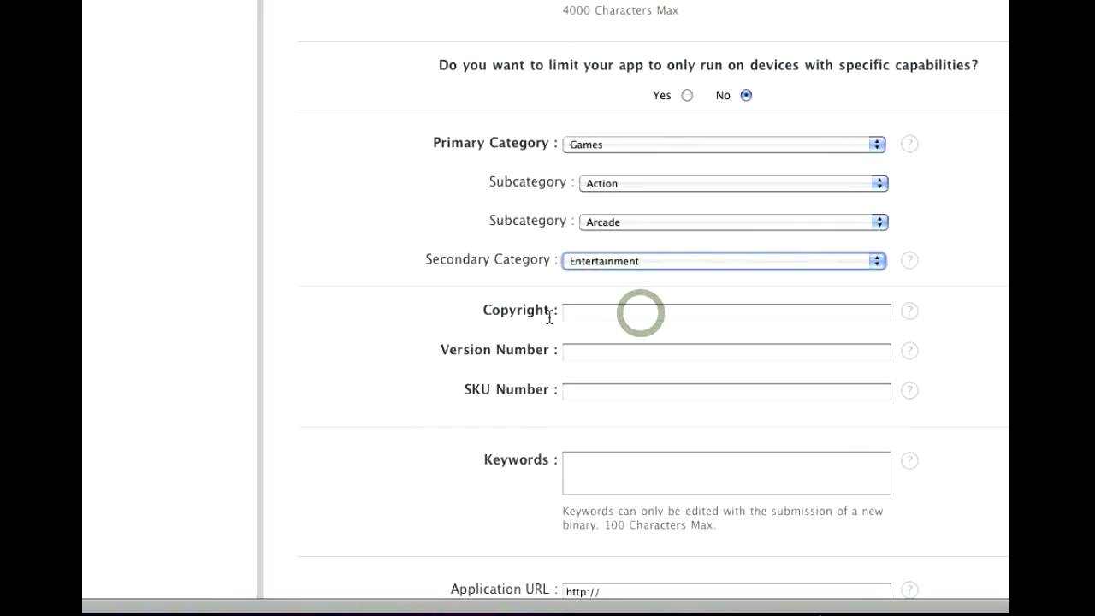
{"action": "left_click", "coordinate": [547, 308]}
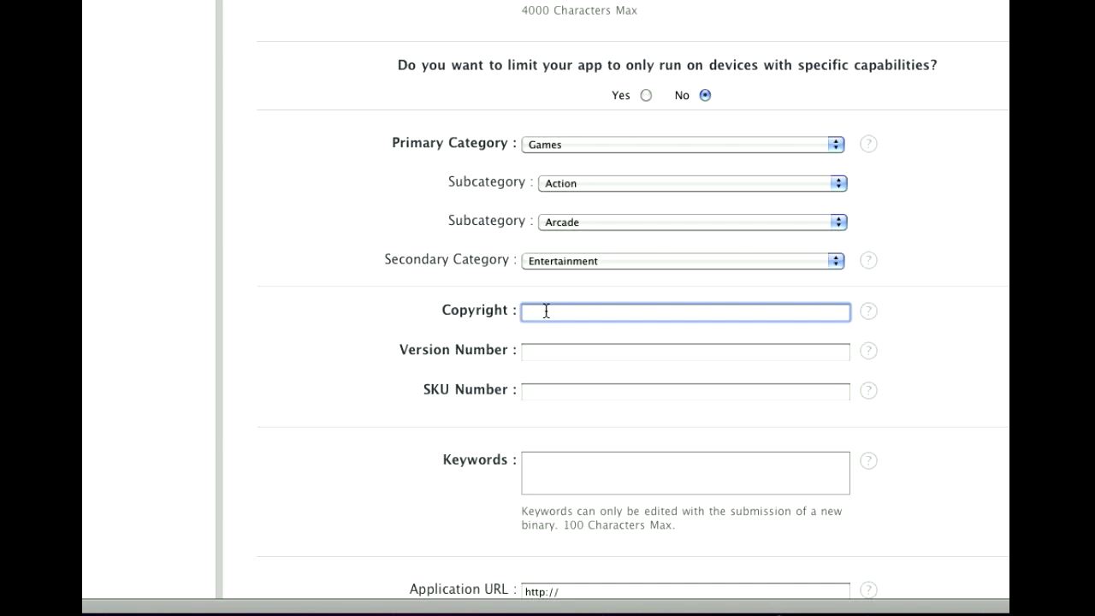
{"action": "left_click", "coordinate": [562, 351]}
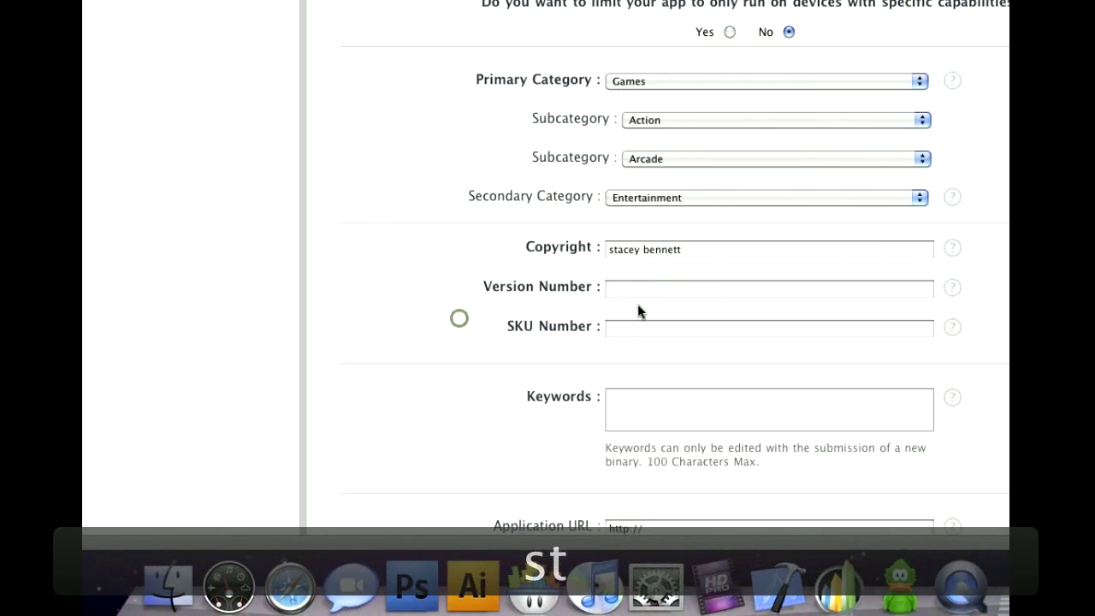
{"action": "type", "text": "1.3"}
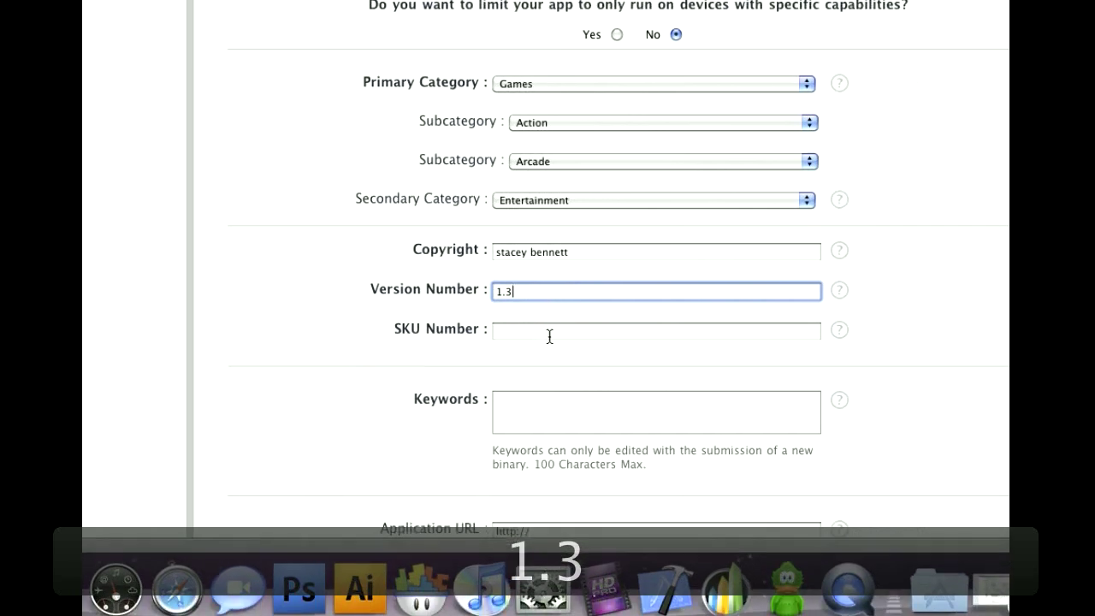
{"action": "left_click", "coordinate": [563, 349]}
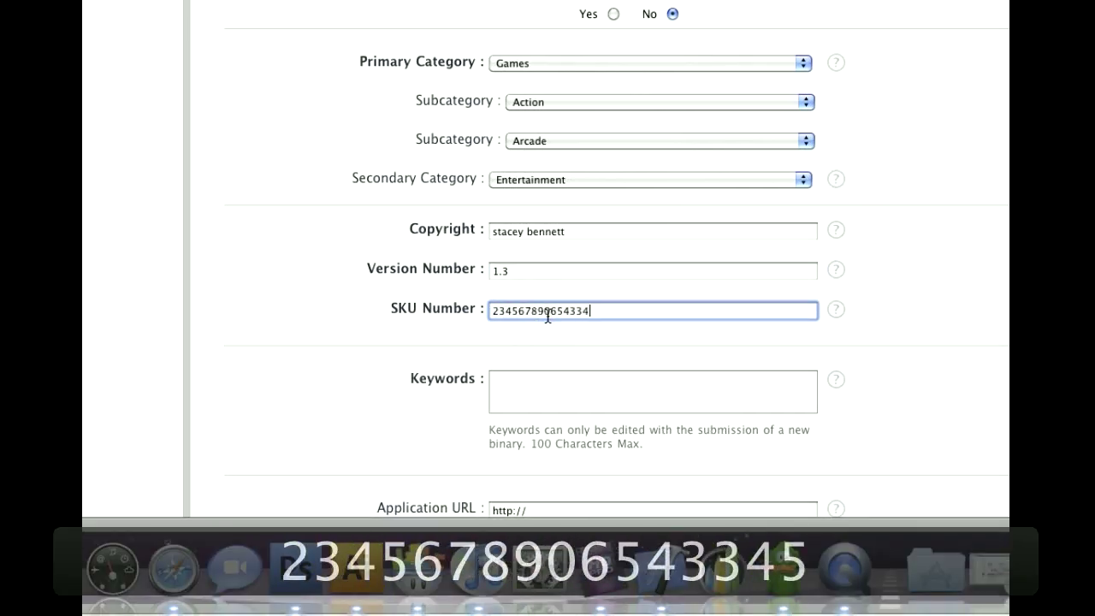
Enter "dsadjk asjhdas asdjas k asjh asd asdjh dq" as the application's keywords
{"action": "scroll", "coordinate": [546, 317], "scroll_direction": "down", "scroll_amount": 3}
{"action": "left_click", "coordinate": [535, 392]}
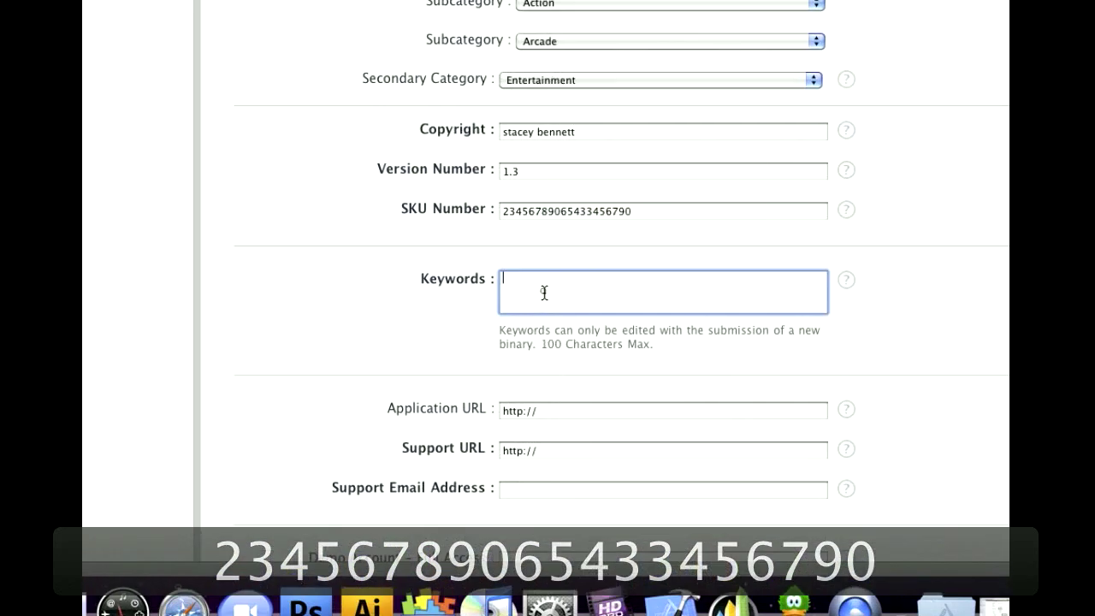
{"action": "type", "text": "dsa"}
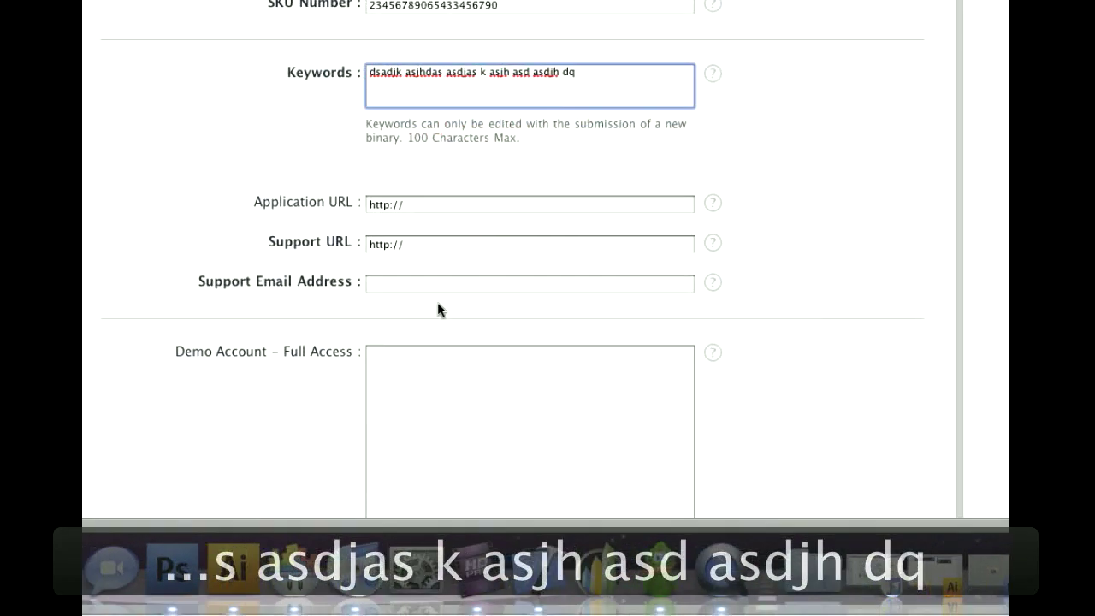
{"action": "left_click", "coordinate": [558, 427]}
{"action": "left_click", "coordinate": [615, 205]}
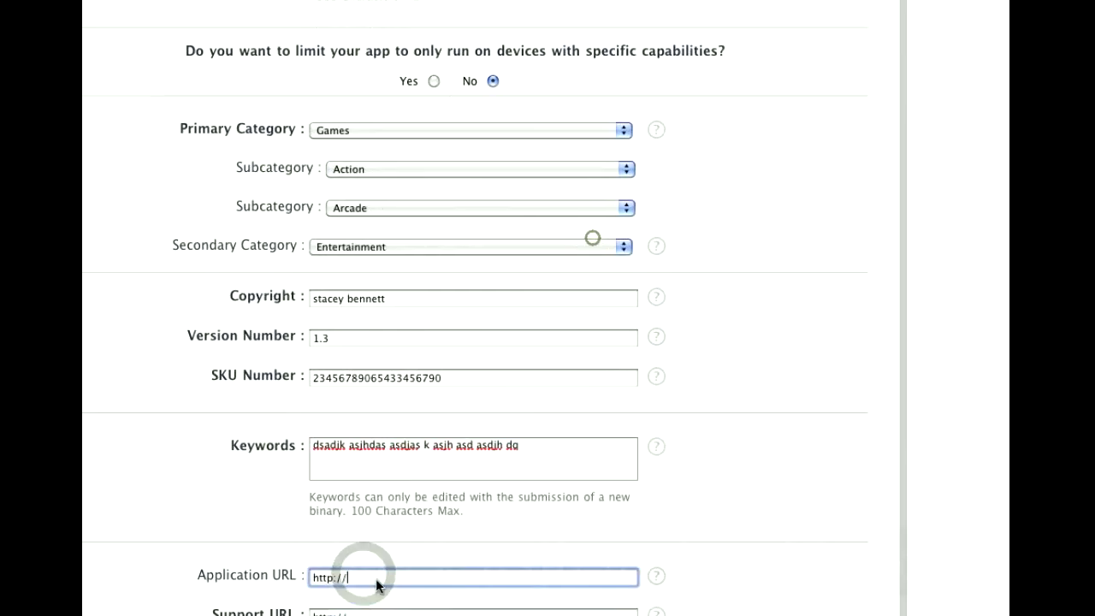
{"action": "type", "text": "w"}
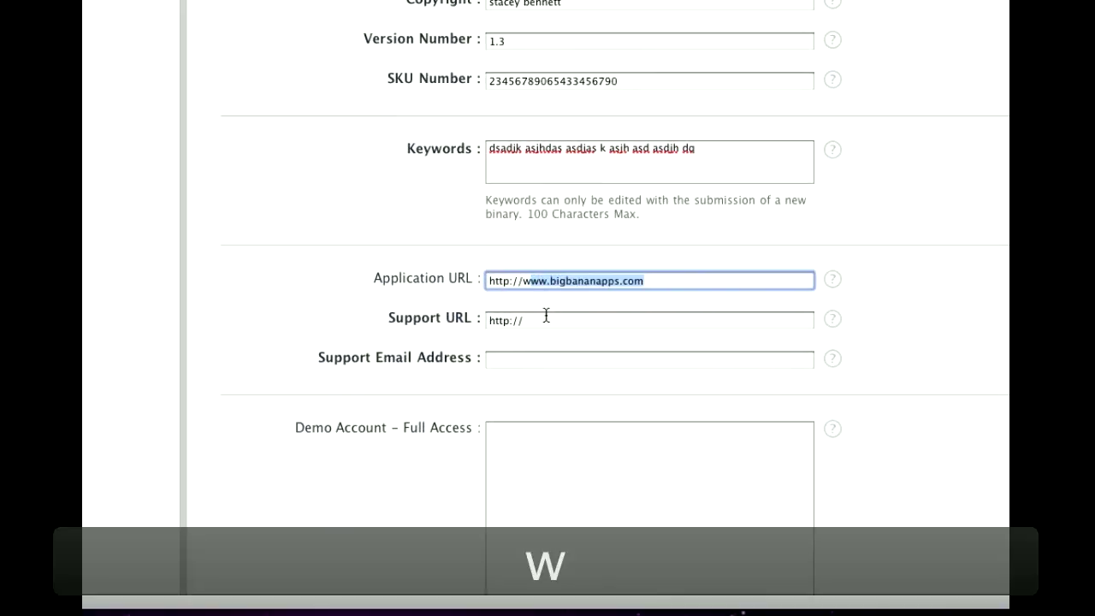
{"action": "left_click", "coordinate": [546, 335]}
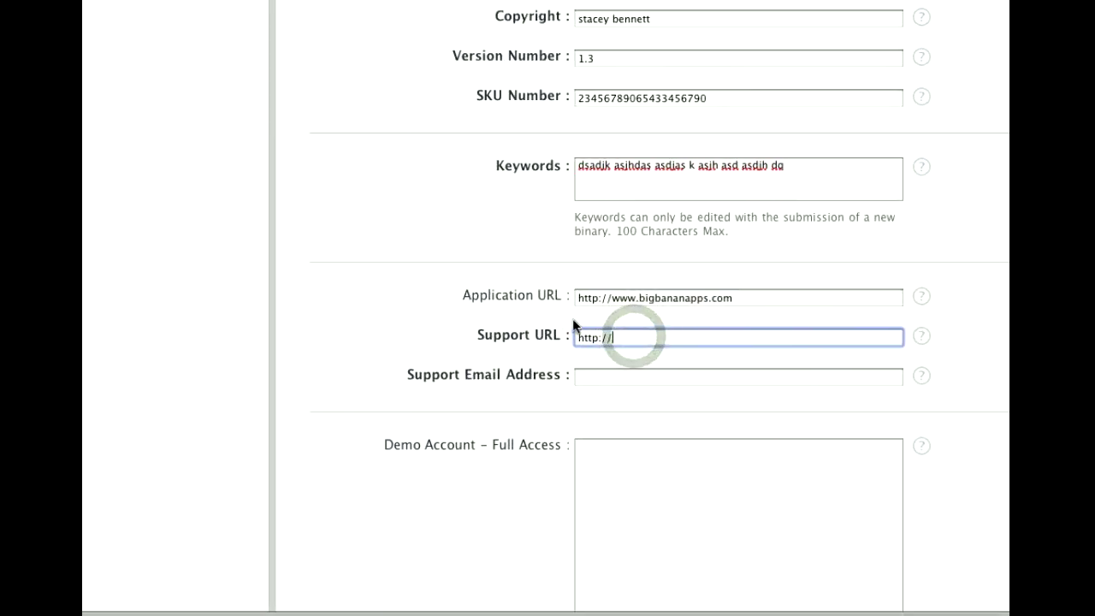
{"action": "type", "text": "www.bigbananapps.com"}
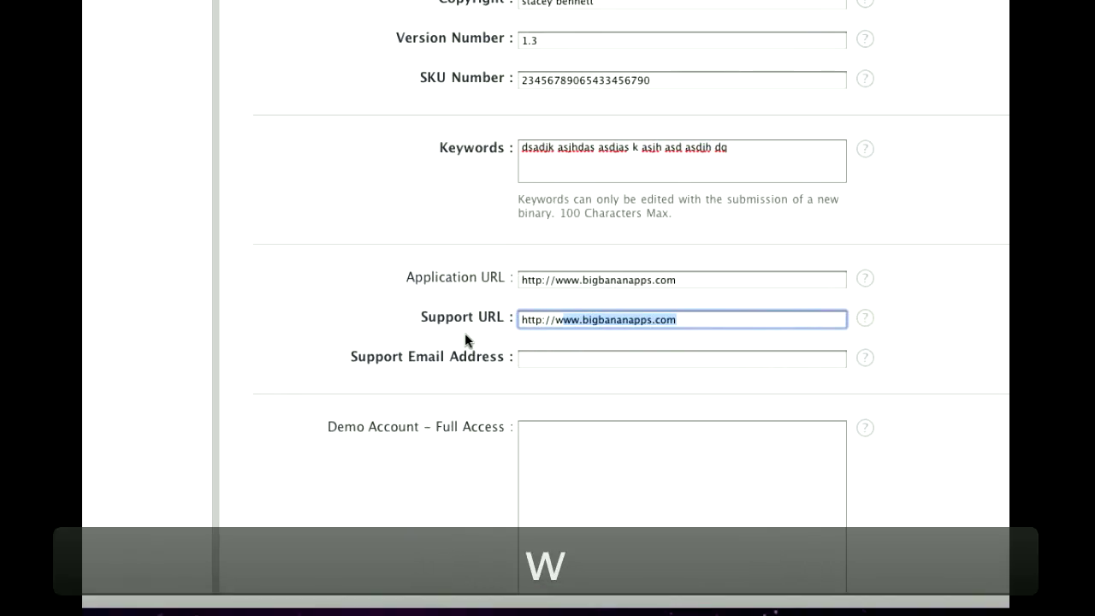
Fill in the support email address and continue to the content ratings
{"action": "left_click", "coordinate": [623, 328]}
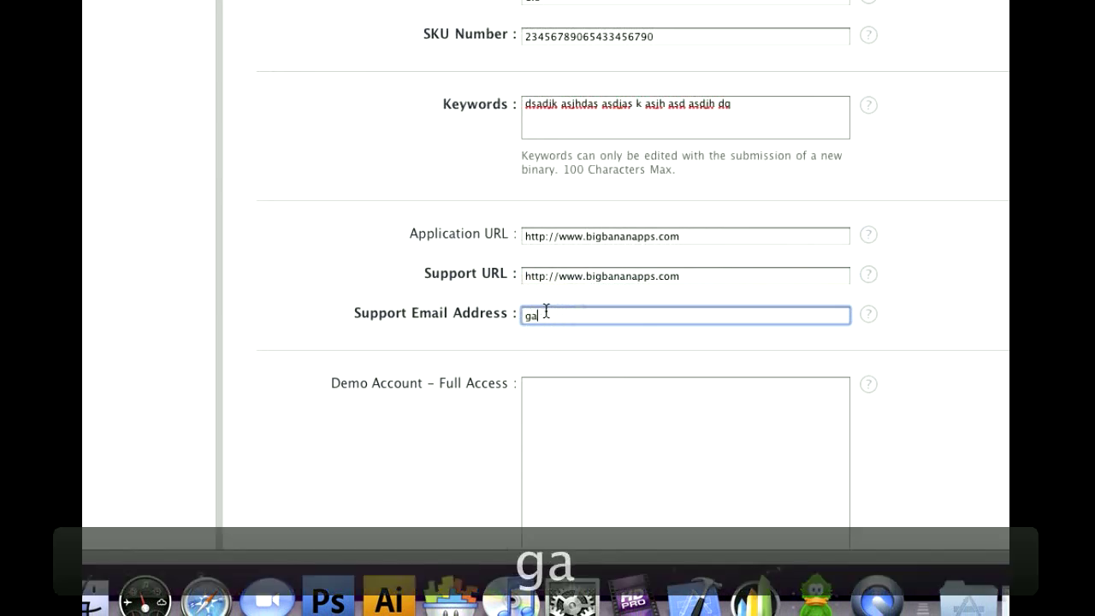
{"action": "scroll", "coordinate": [462, 370], "scroll_direction": "down", "scroll_amount": 5}
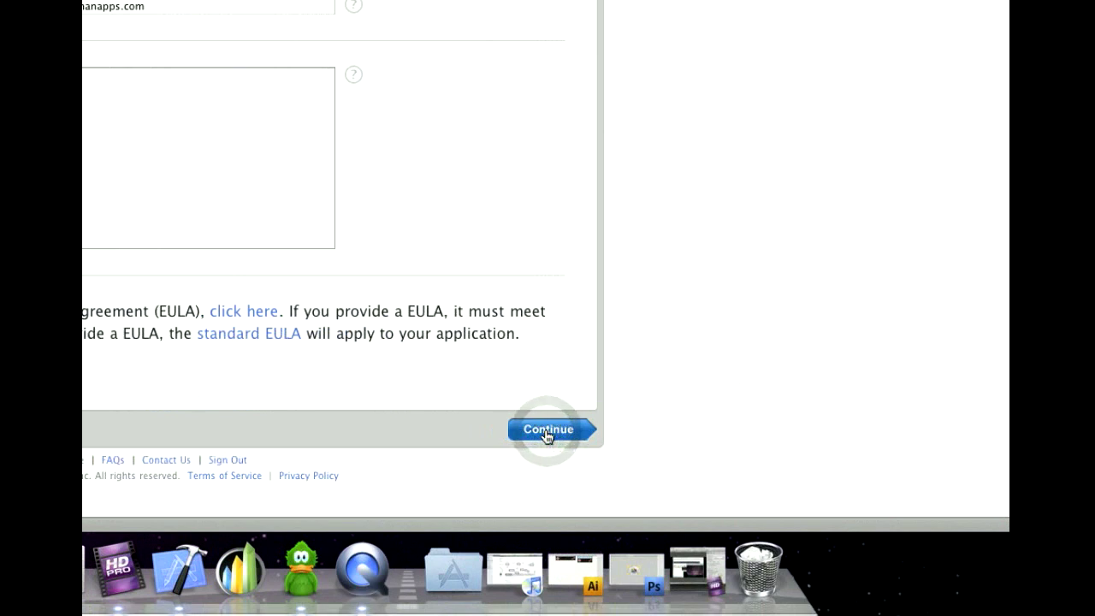
{"action": "left_click", "coordinate": [548, 429]}
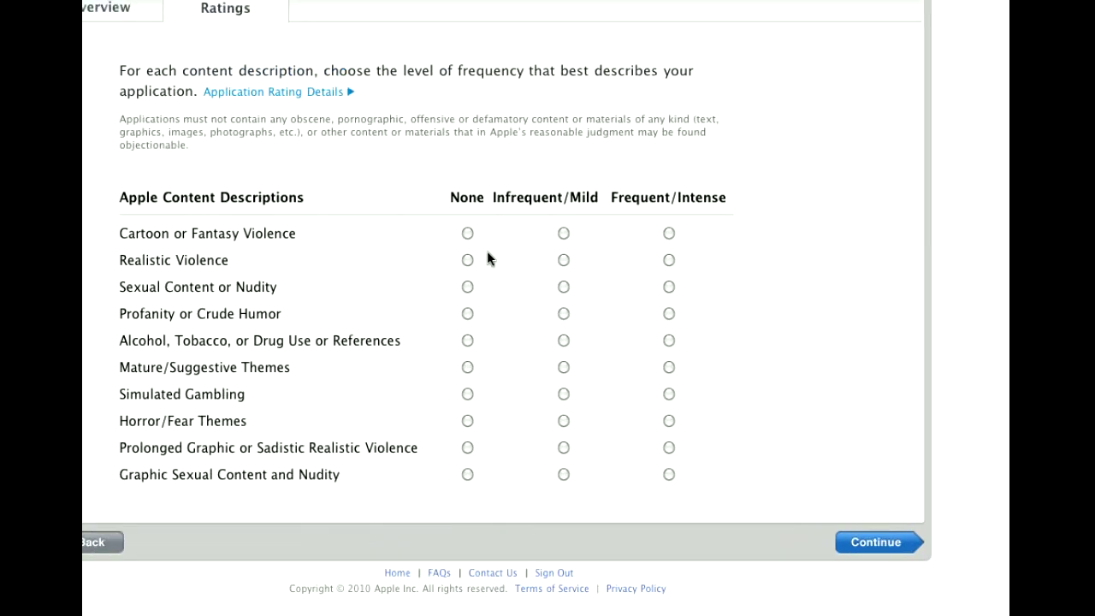
Rate all ten Apple content descriptions as None and continue past Game Center to the file uploads
{"action": "left_click", "coordinate": [534, 301]}
{"action": "left_click", "coordinate": [534, 328]}
{"action": "left_click", "coordinate": [534, 354]}
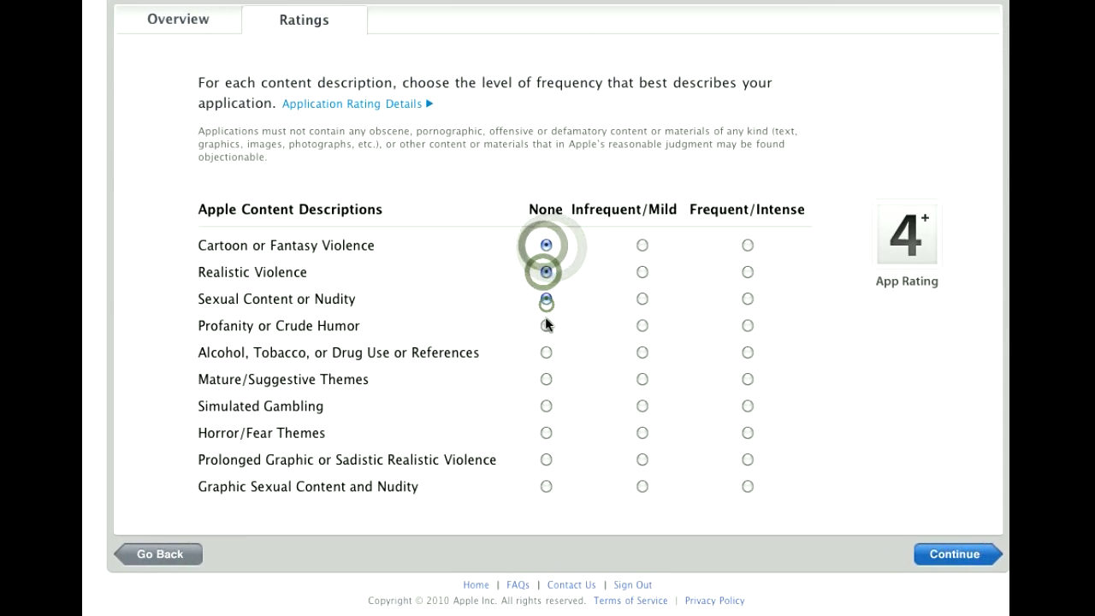
{"action": "left_click", "coordinate": [534, 380]}
{"action": "left_click", "coordinate": [546, 331]}
{"action": "left_click", "coordinate": [546, 357]}
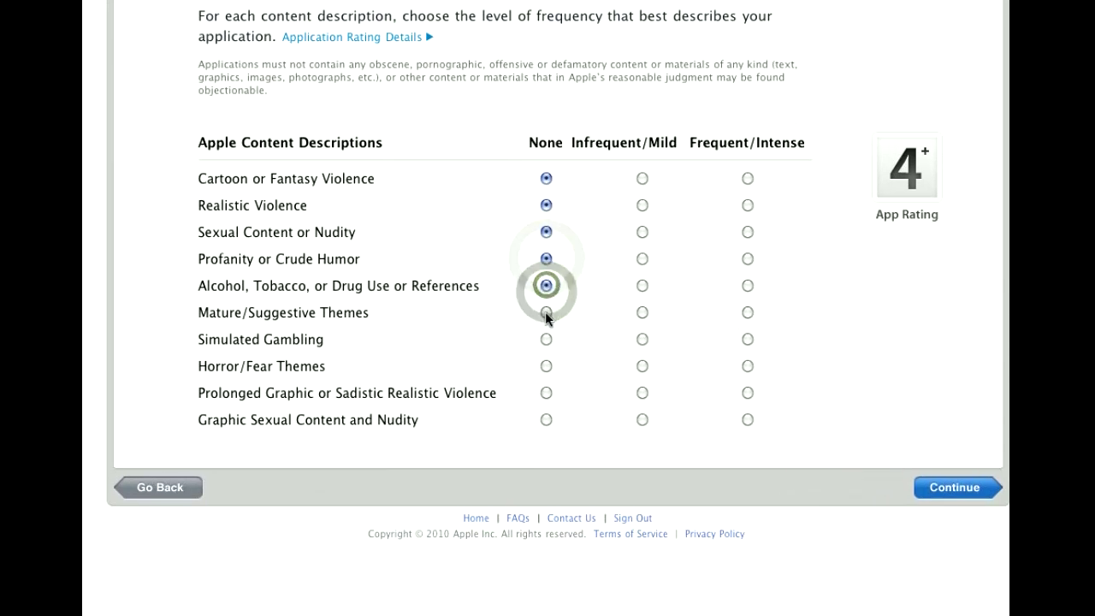
{"action": "left_click", "coordinate": [547, 312]}
{"action": "left_click", "coordinate": [548, 340]}
{"action": "left_click", "coordinate": [548, 367]}
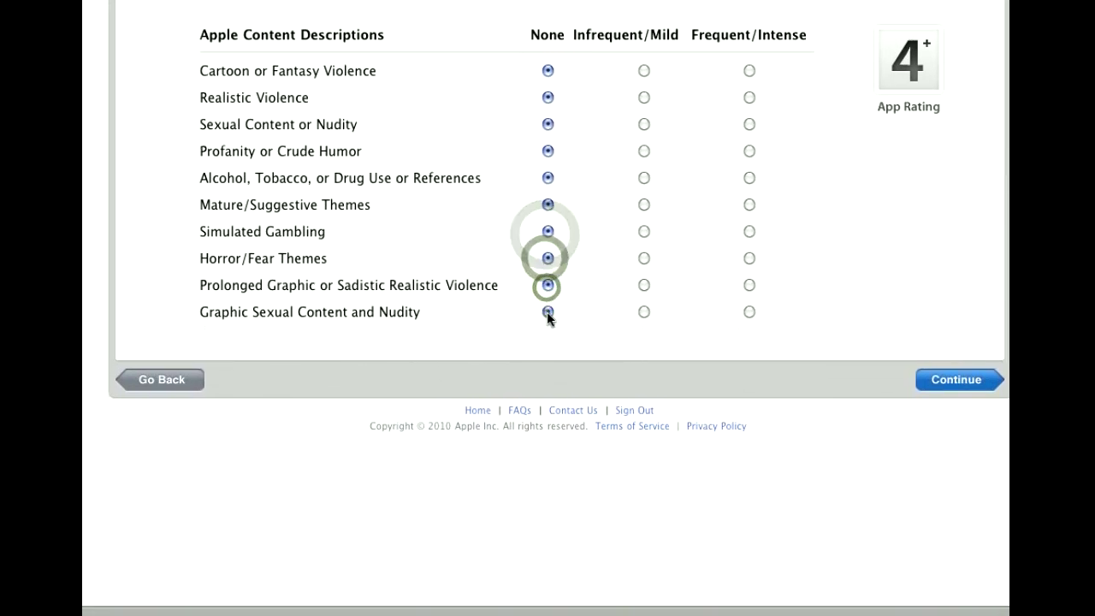
{"action": "left_click", "coordinate": [548, 393]}
{"action": "left_click", "coordinate": [683, 322]}
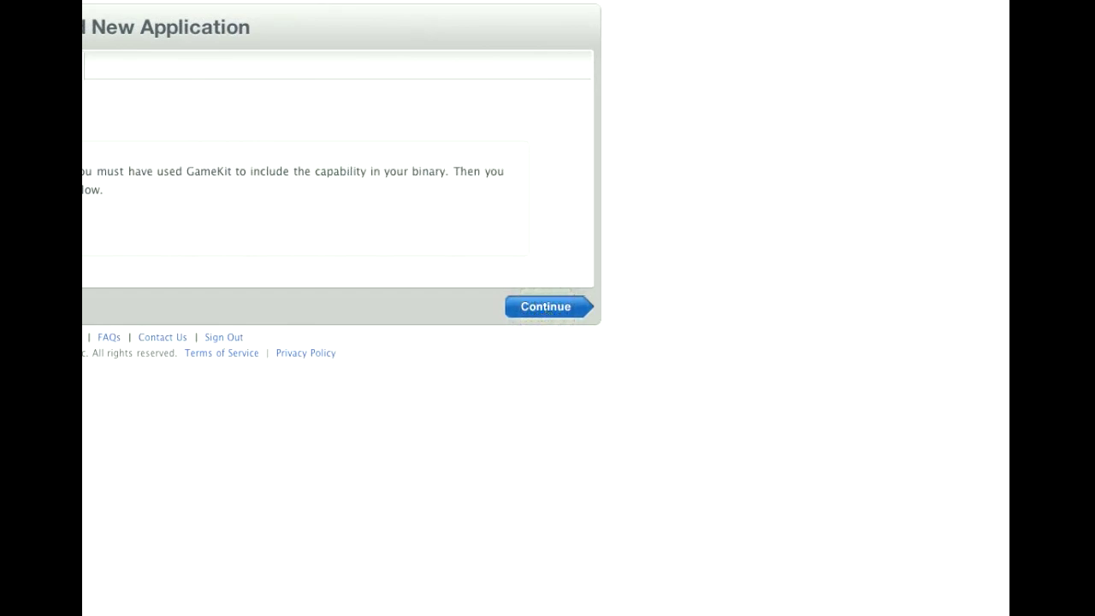
{"action": "left_click", "coordinate": [546, 309]}
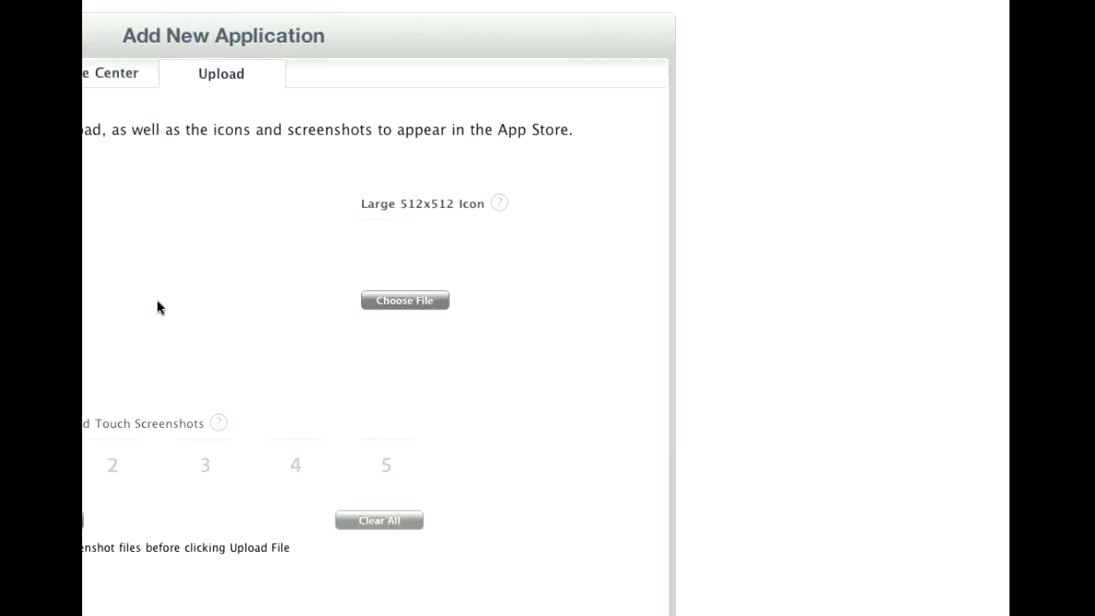
Upload tshirtboothgame.zip from the Pubish video folder on the Desktop as the application file
{"action": "left_click", "coordinate": [543, 311]}
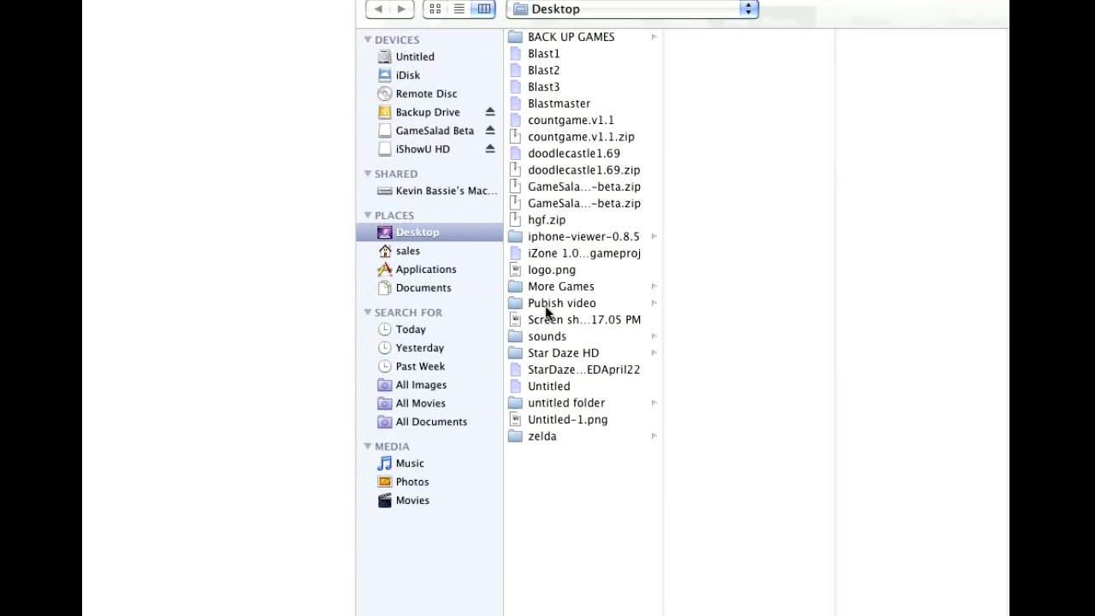
{"action": "left_click", "coordinate": [546, 304]}
{"action": "left_click", "coordinate": [715, 103]}
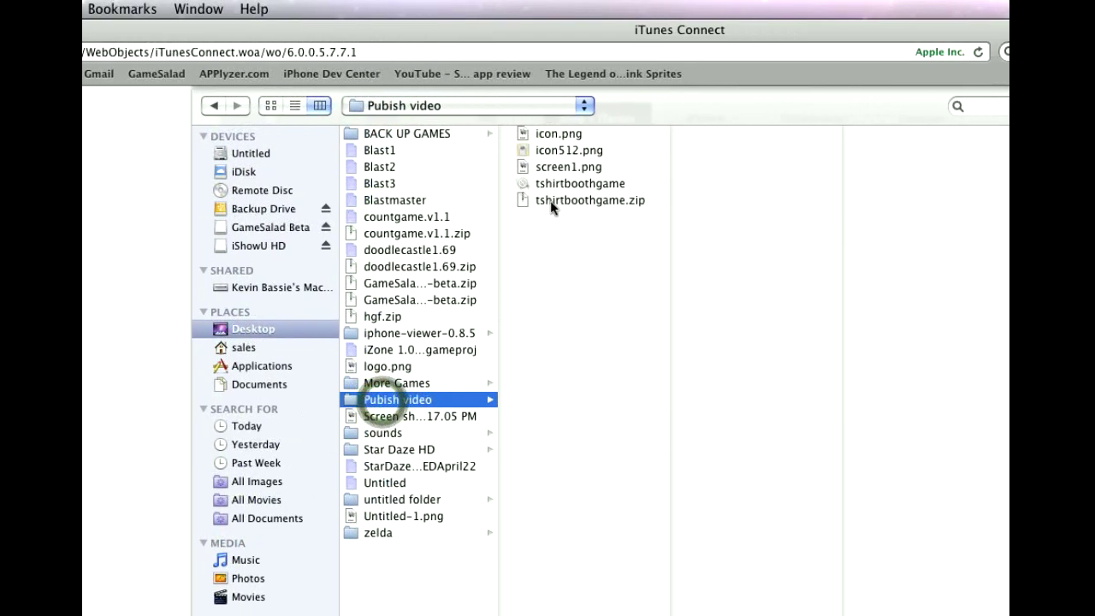
{"action": "key", "text": "Return"}
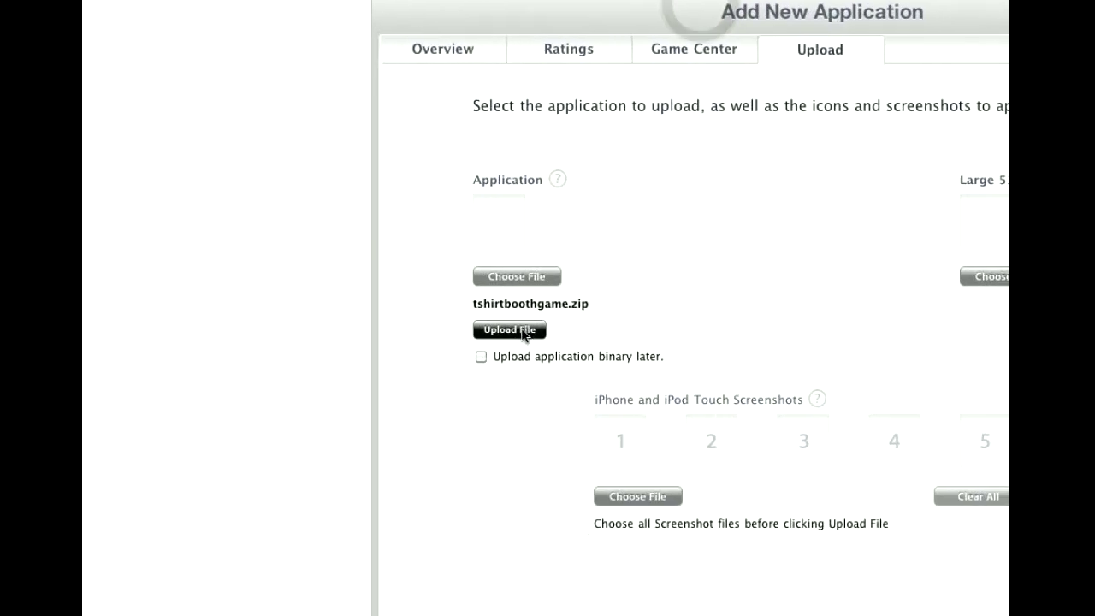
{"action": "left_click", "coordinate": [533, 309]}
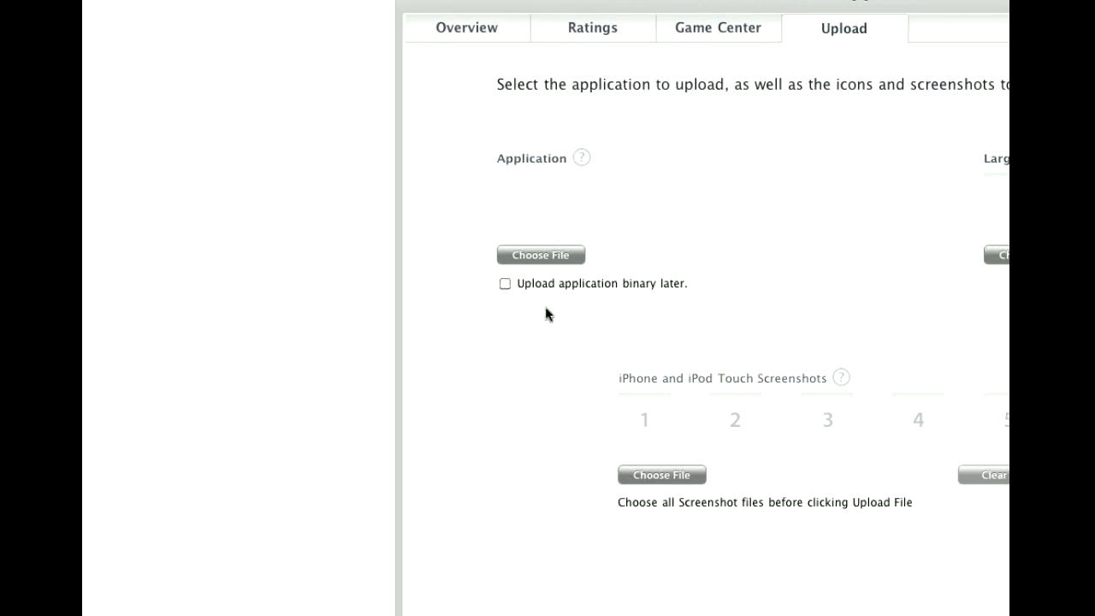
Upload icon512.png from the Pubish video folder as the large 512x512 icon
{"action": "left_click", "coordinate": [996, 255]}
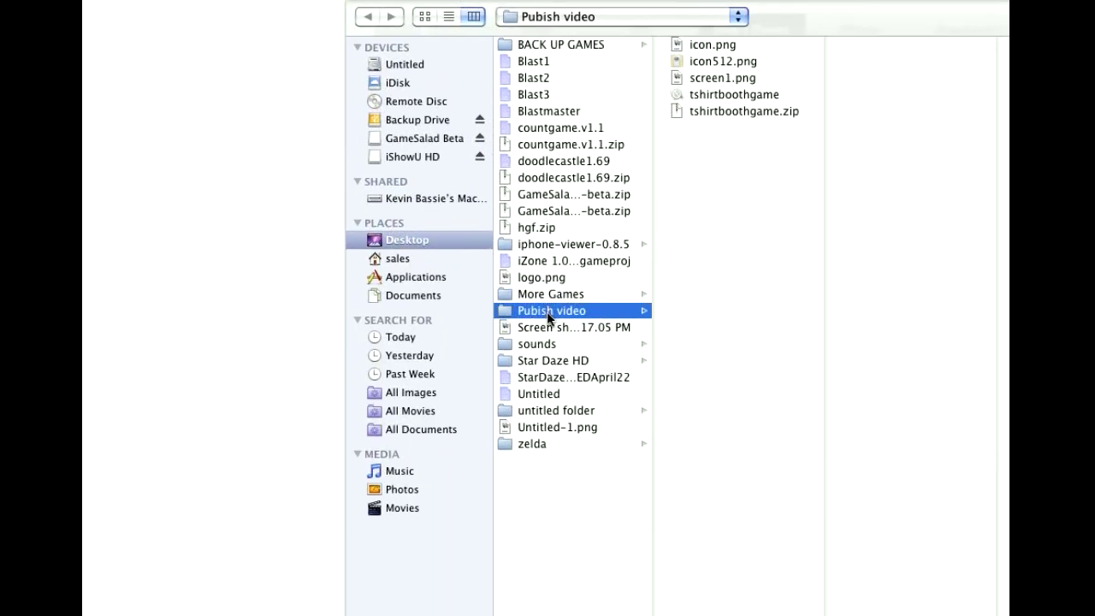
{"action": "double_click", "coordinate": [556, 151]}
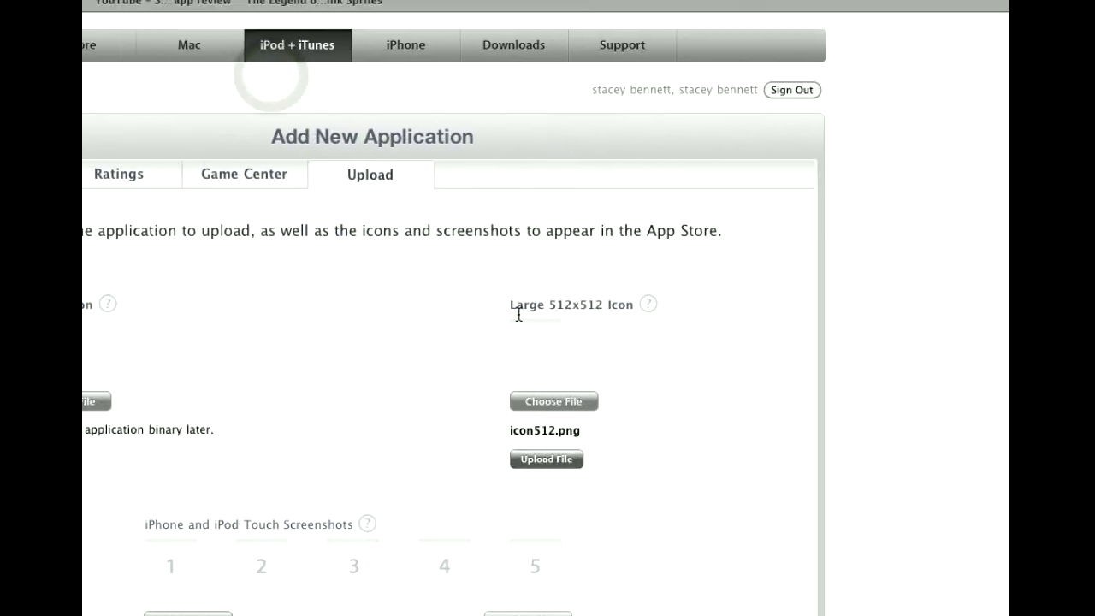
{"action": "left_click", "coordinate": [557, 459]}
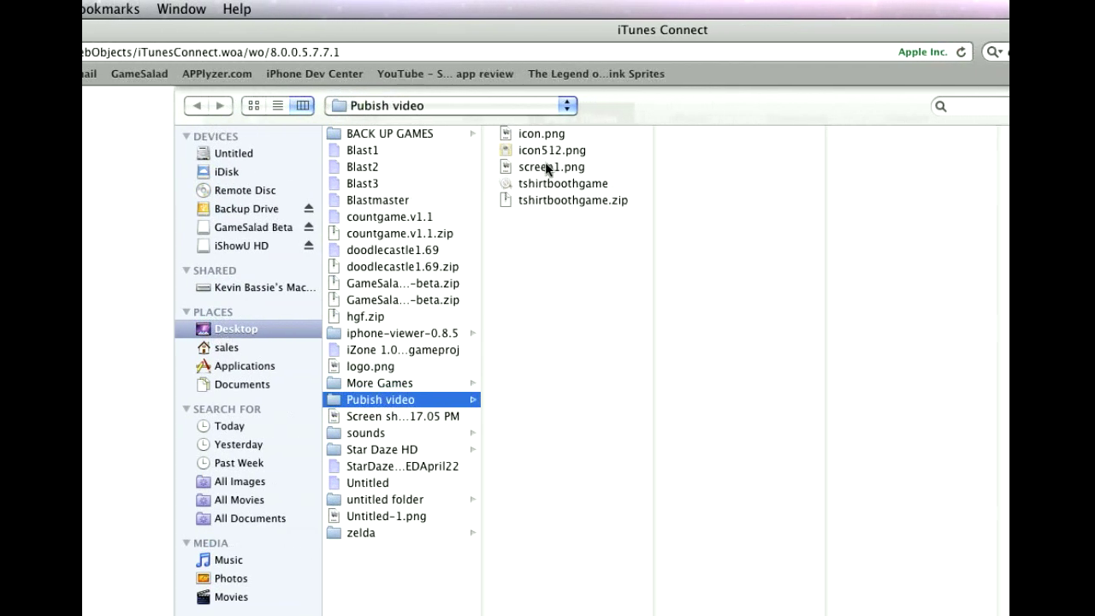
Upload screen1.png as the iPhone and iPod Touch screenshot and continue to Pricing without adding another language
{"action": "double_click", "coordinate": [566, 167]}
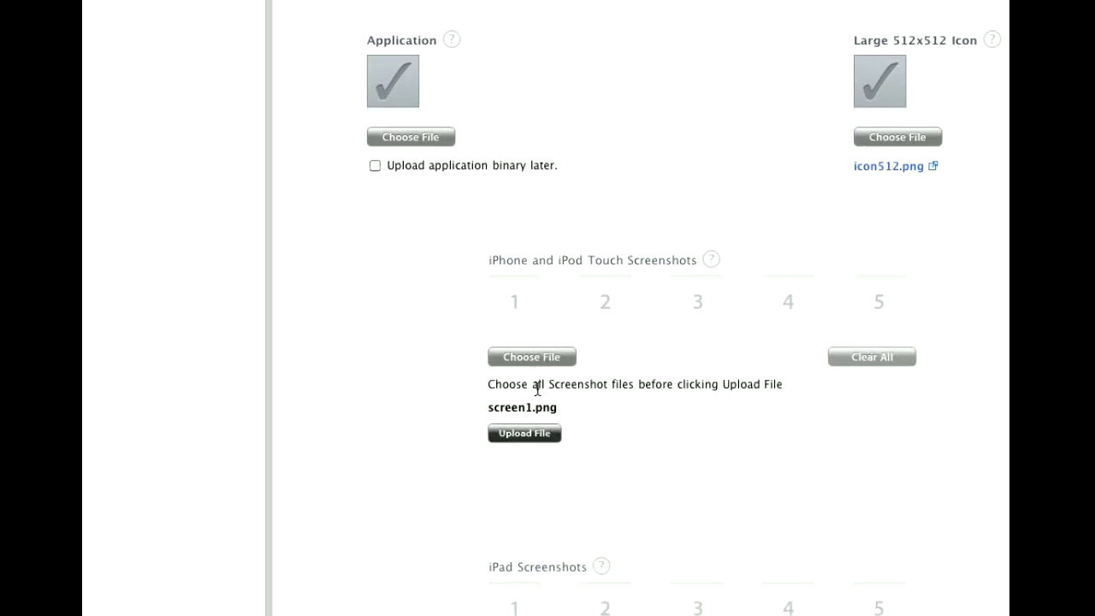
{"action": "left_click", "coordinate": [541, 435]}
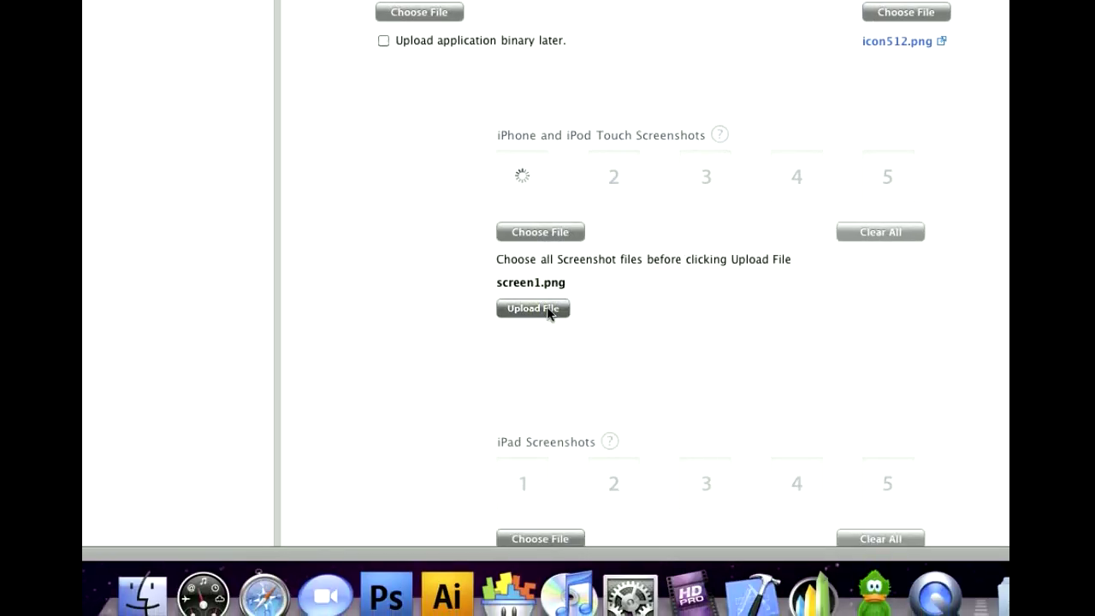
{"action": "scroll", "coordinate": [548, 313], "scroll_direction": "down", "scroll_amount": 5}
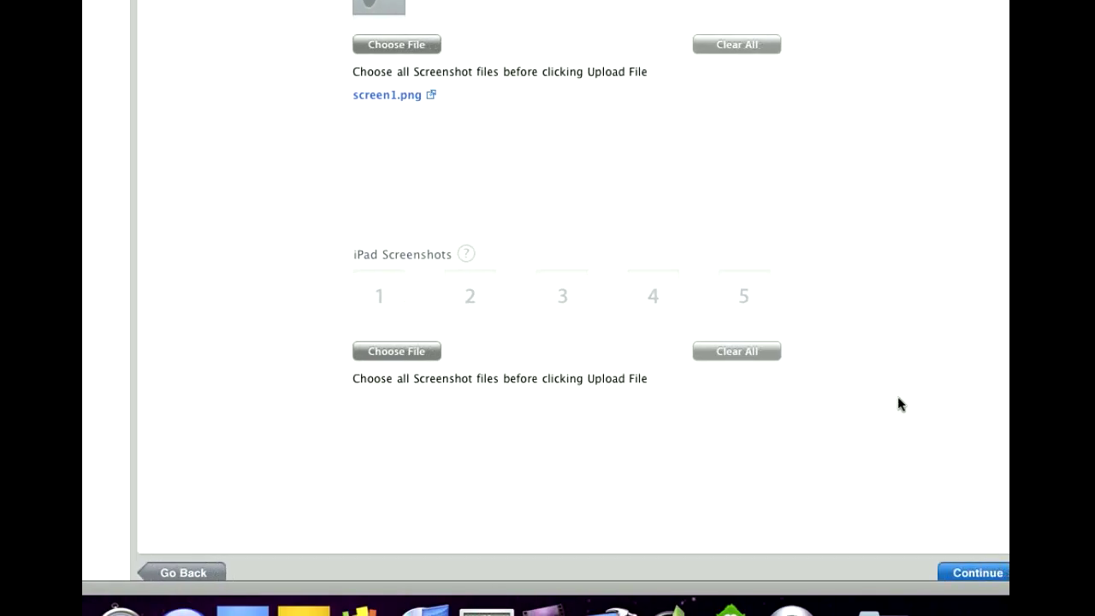
{"action": "left_click", "coordinate": [964, 572]}
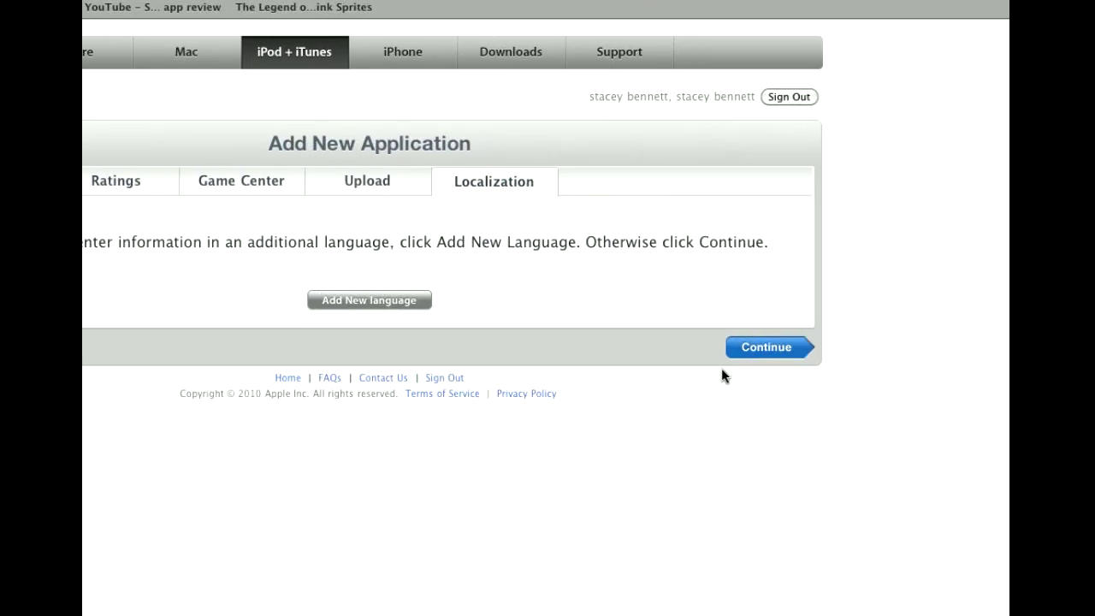
{"action": "left_click", "coordinate": [881, 414]}
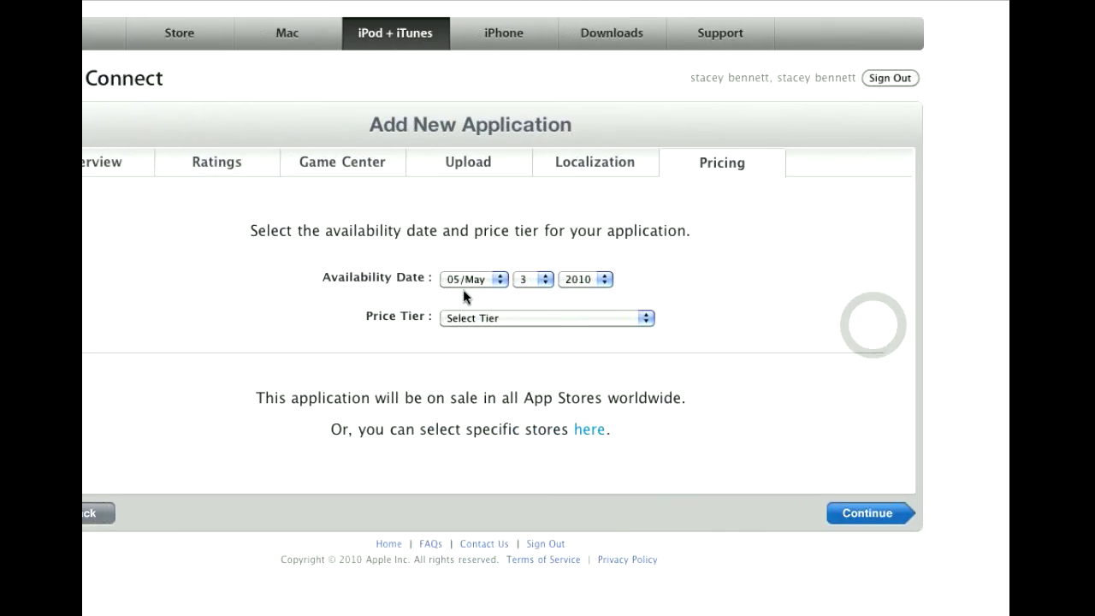
Set the application's availability date to 8 May 2010
{"action": "left_click", "coordinate": [207, 261]}
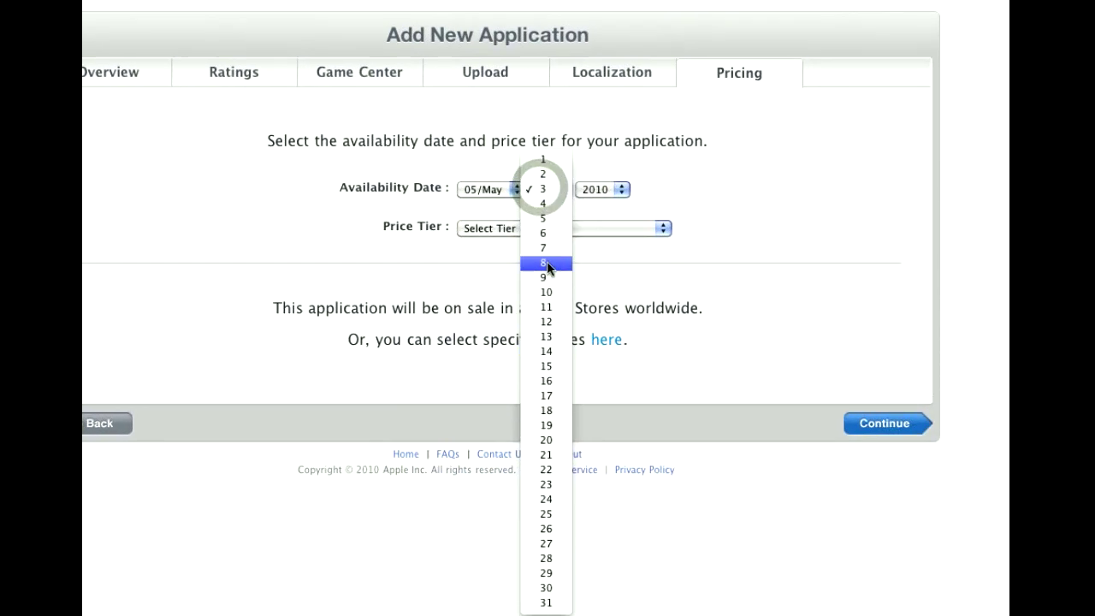
{"action": "left_click", "coordinate": [548, 261]}
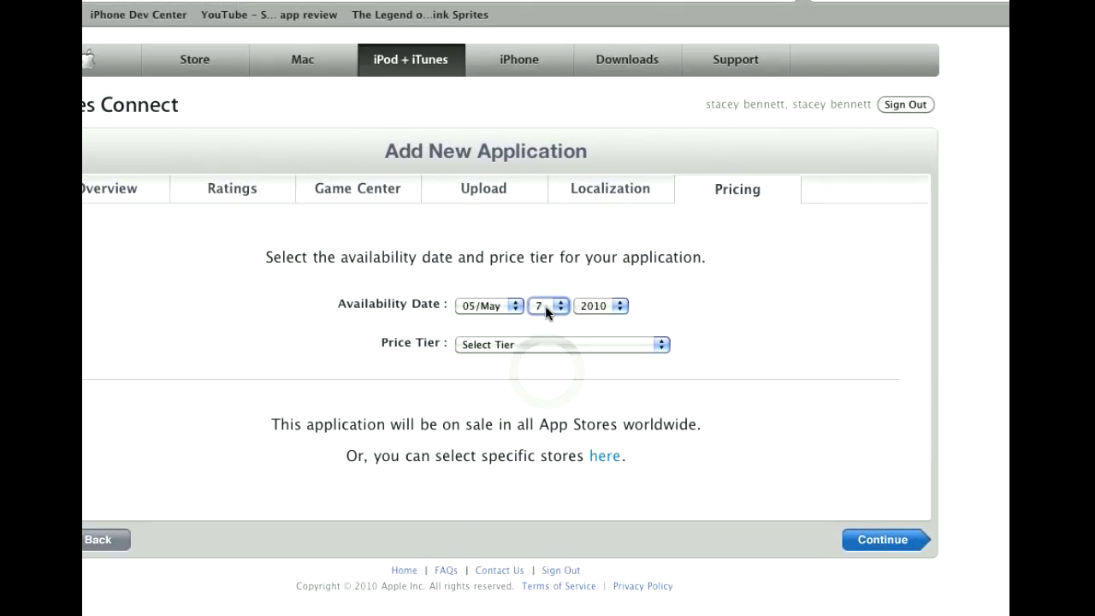
{"action": "left_click", "coordinate": [545, 295]}
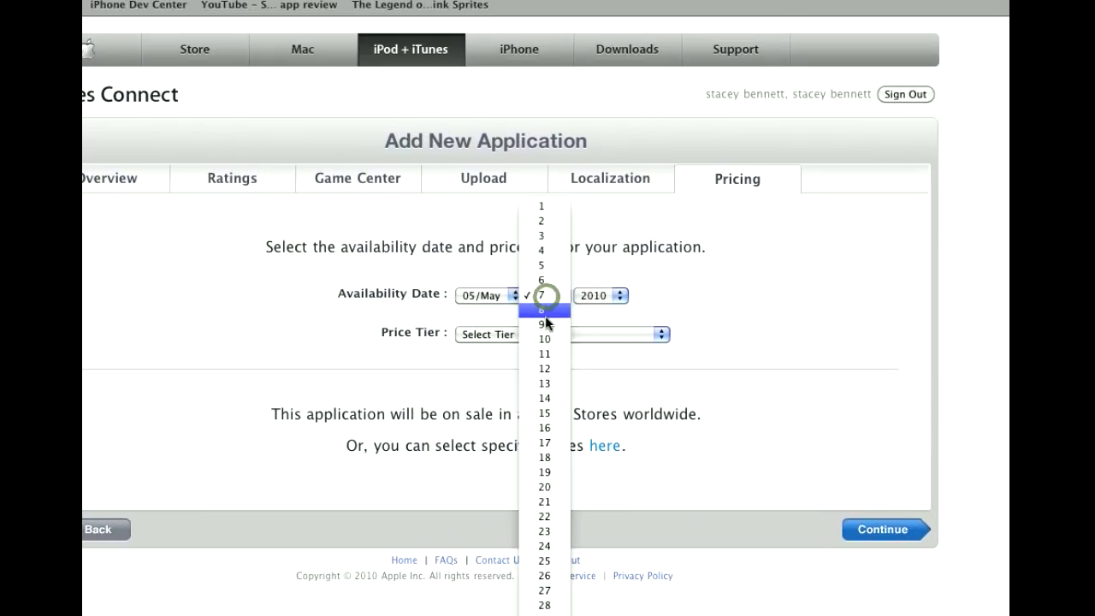
{"action": "left_click", "coordinate": [545, 313]}
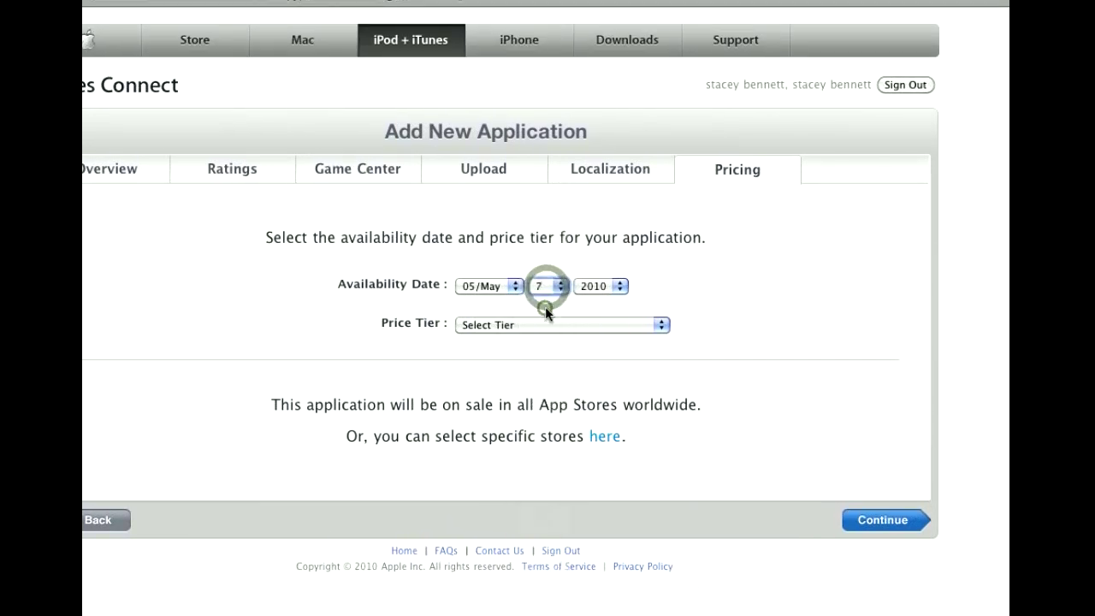
Set the price tier to Free and continue to the review page, going through the summary to its end
{"action": "left_click", "coordinate": [542, 330]}
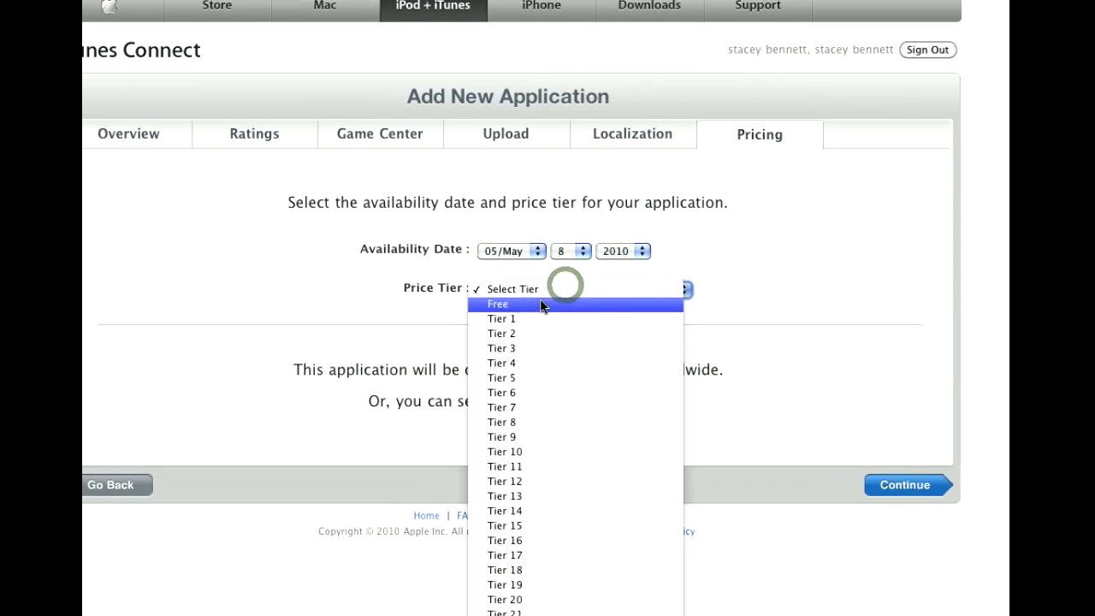
{"action": "left_click", "coordinate": [529, 340]}
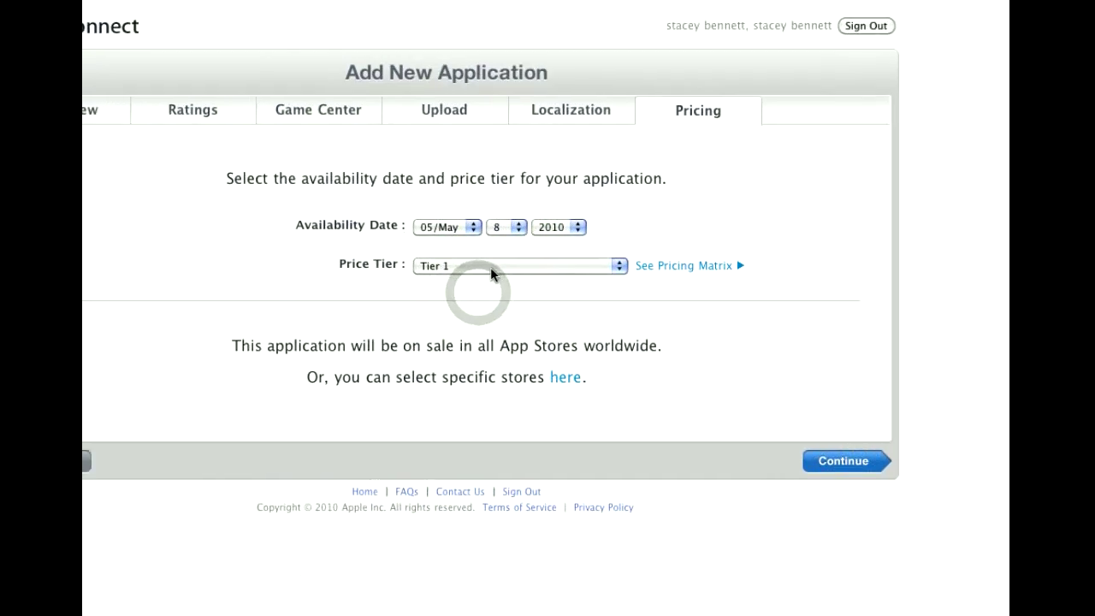
{"action": "left_click", "coordinate": [253, 132]}
{"action": "left_click", "coordinate": [239, 116]}
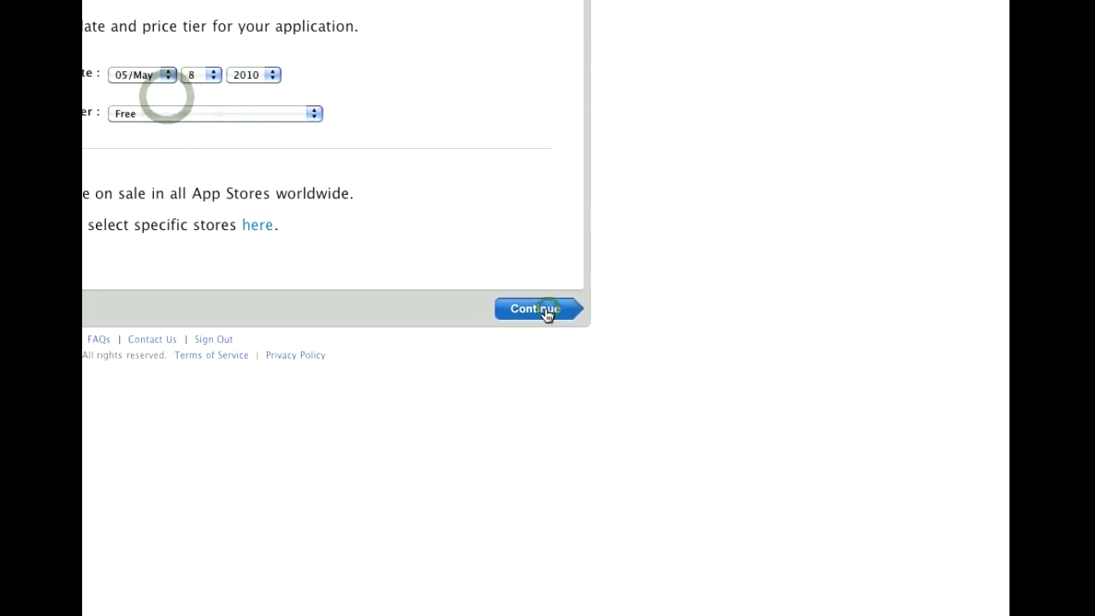
{"action": "left_click", "coordinate": [572, 334]}
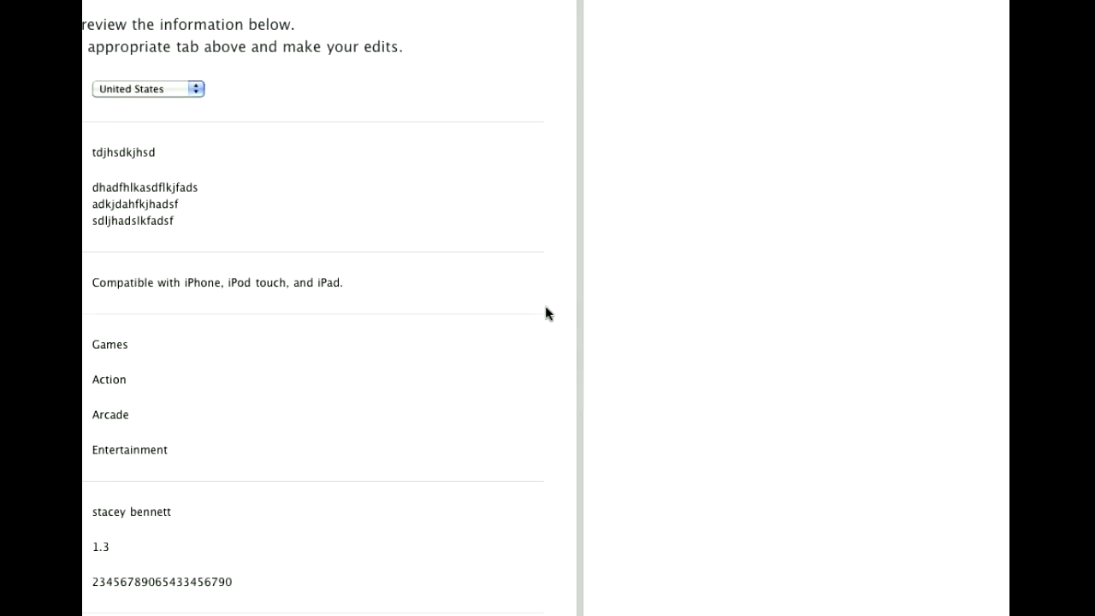
{"action": "scroll", "coordinate": [543, 306], "scroll_direction": "down", "scroll_amount": 8}
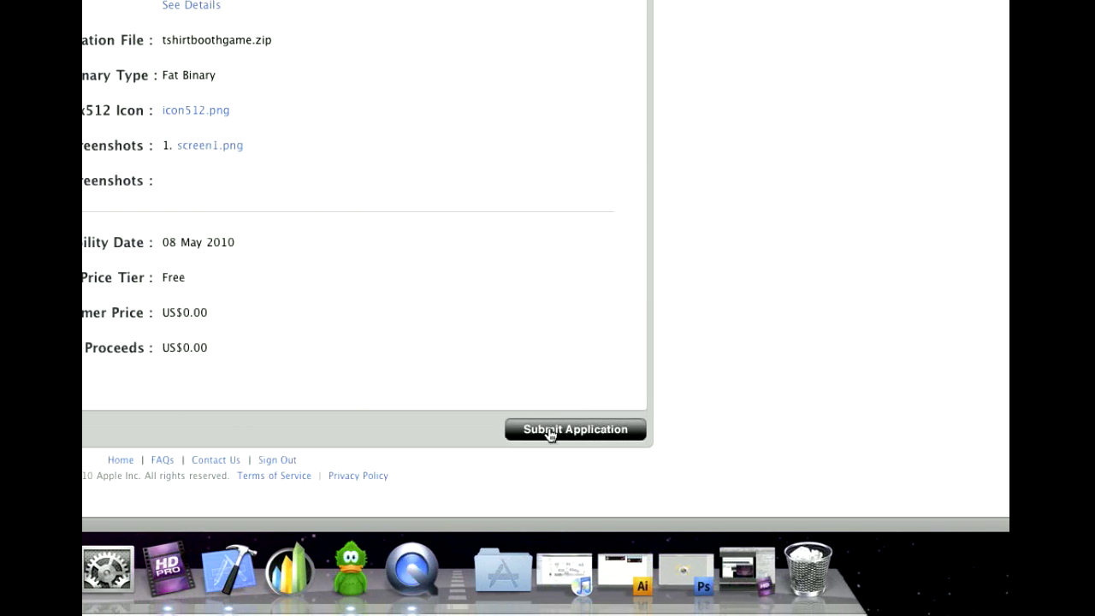